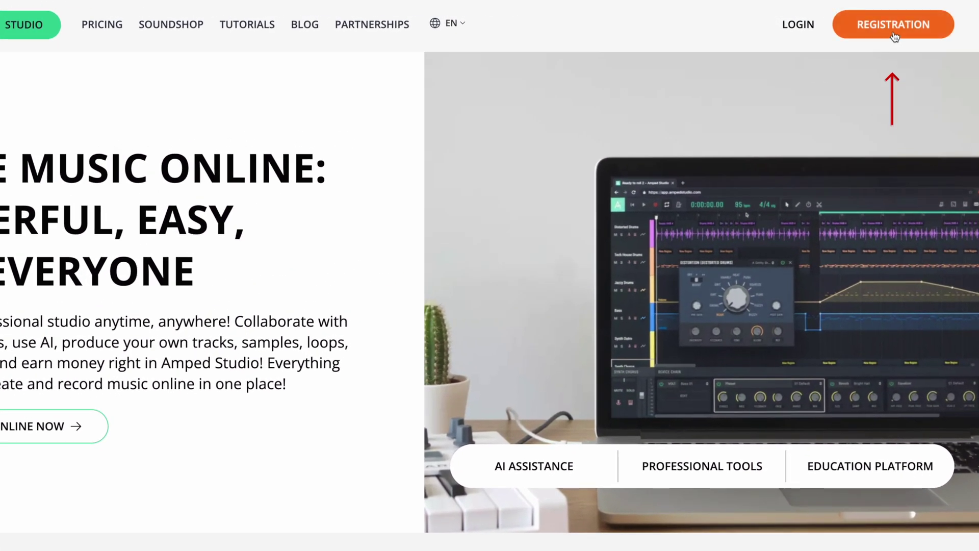
Sign in to Amped Studio and open the studio editor with a blank 120 bpm project
click(801, 27)
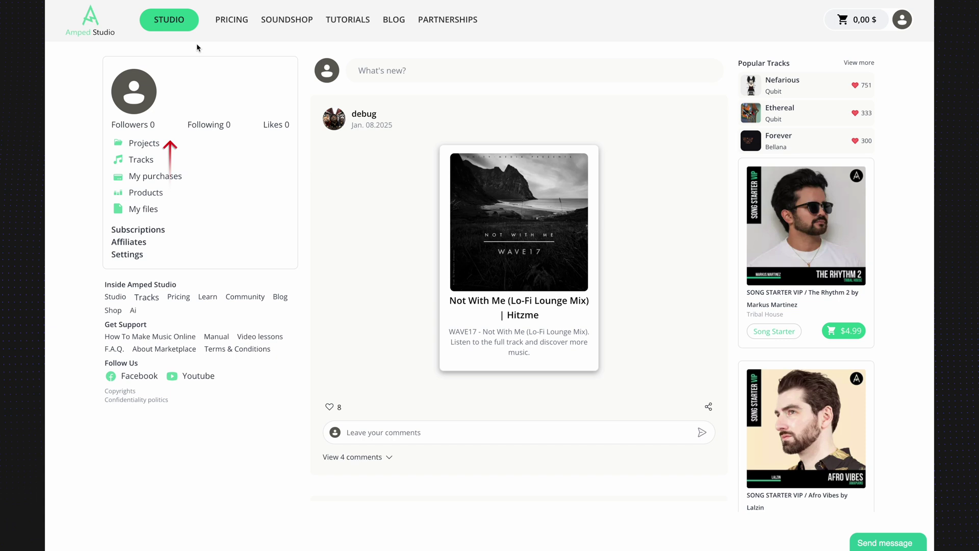
click(170, 23)
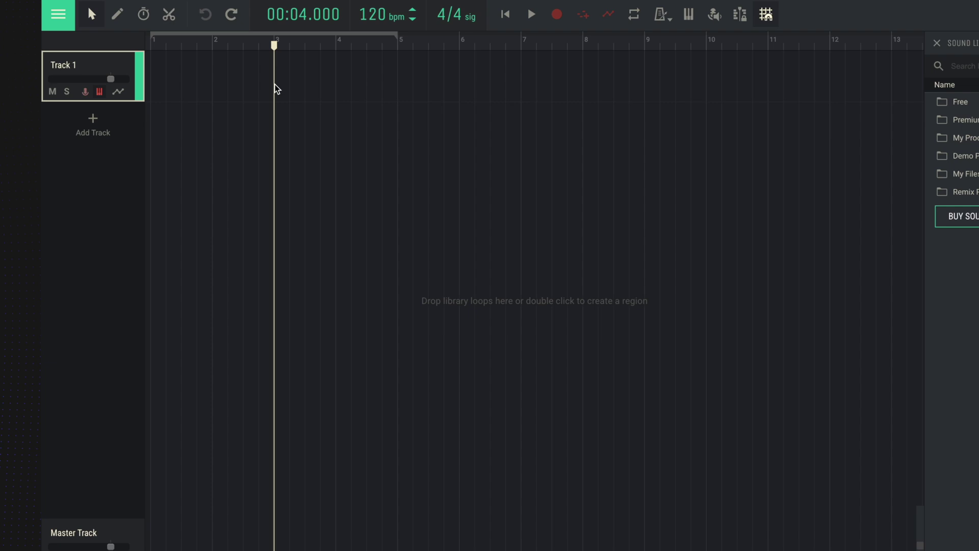
Create a one-bar clip at the start of Track 1 and enable computer-keyboard note playing
double_click(275, 84)
drag(275, 91, 176, 93)
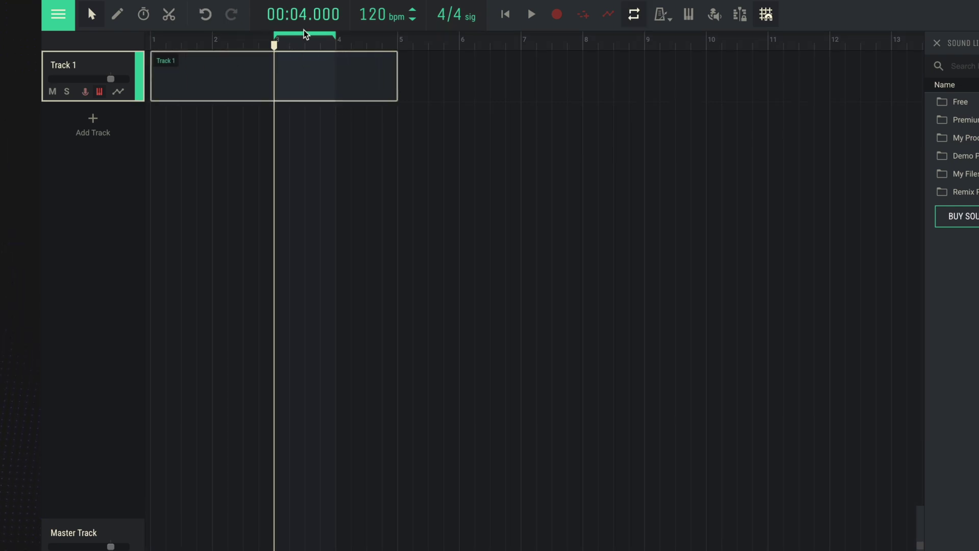
click(634, 15)
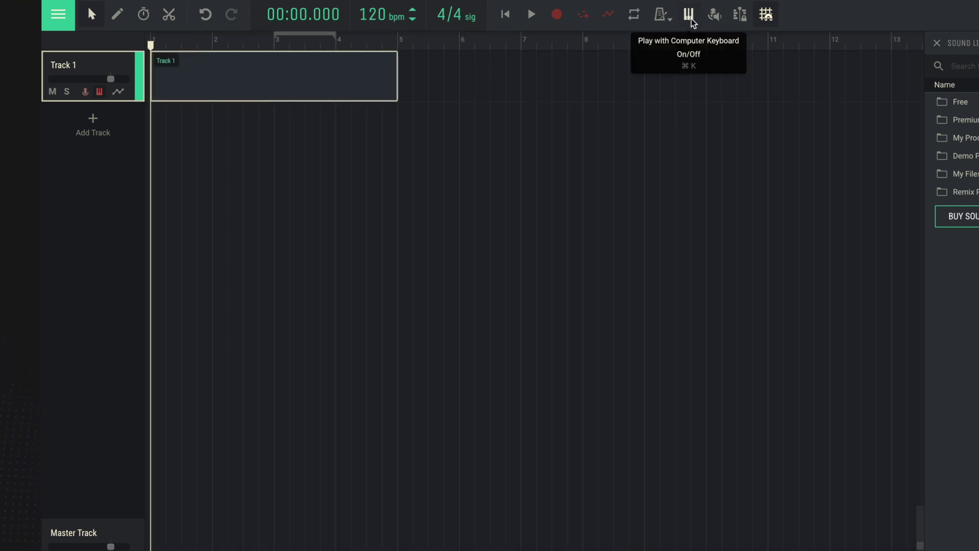
click(690, 17)
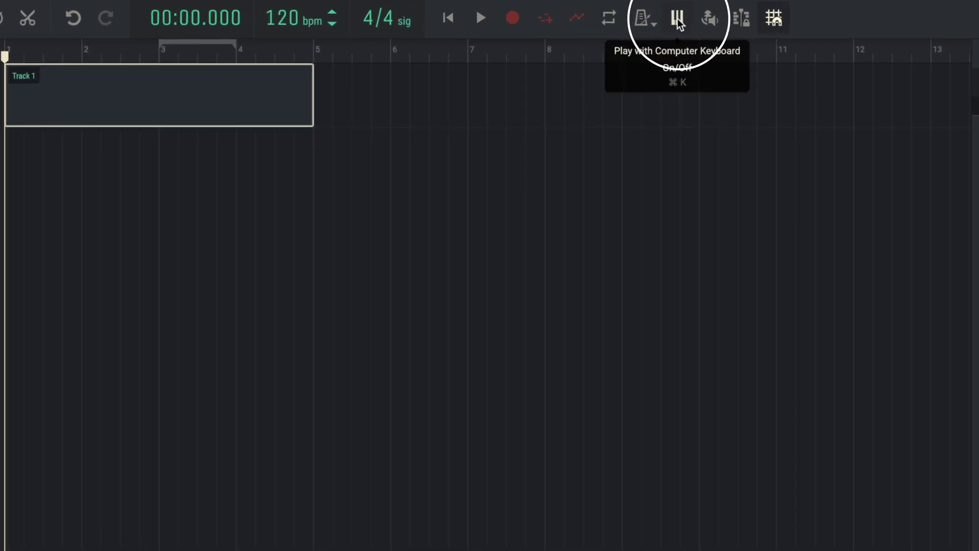
click(677, 19)
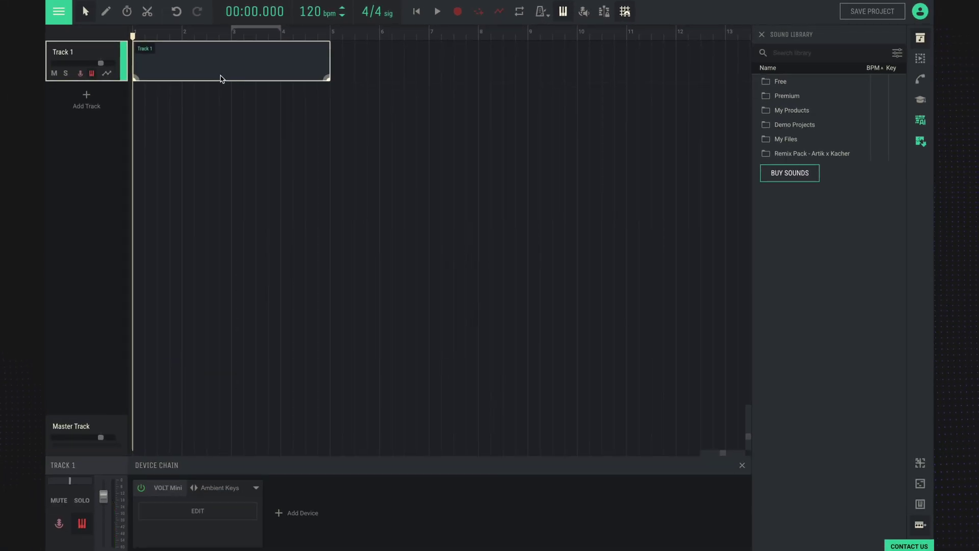
drag(329, 76, 177, 77)
Draw six 1/16 notes near C1 across the bar in Track 1's clip and play them
double_click(158, 72)
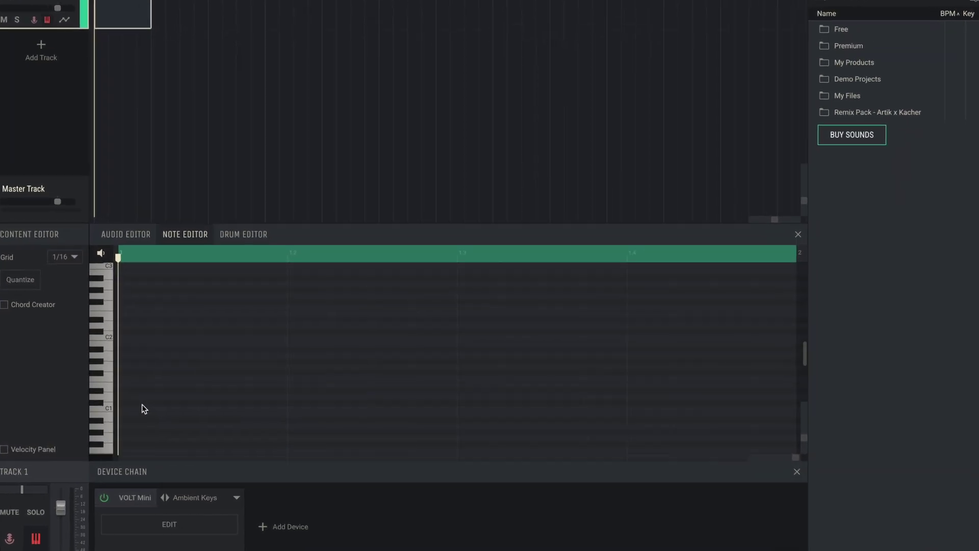
click(140, 397)
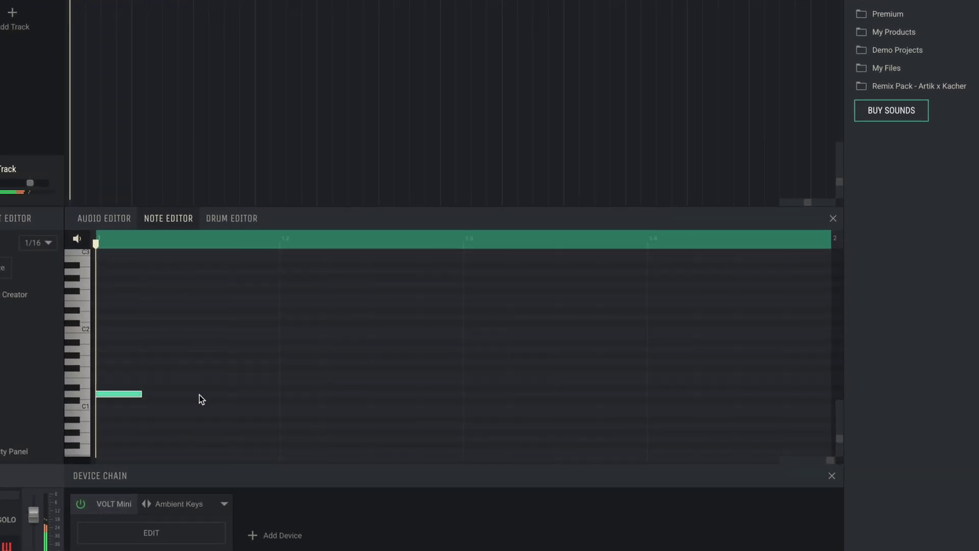
click(244, 389)
click(392, 393)
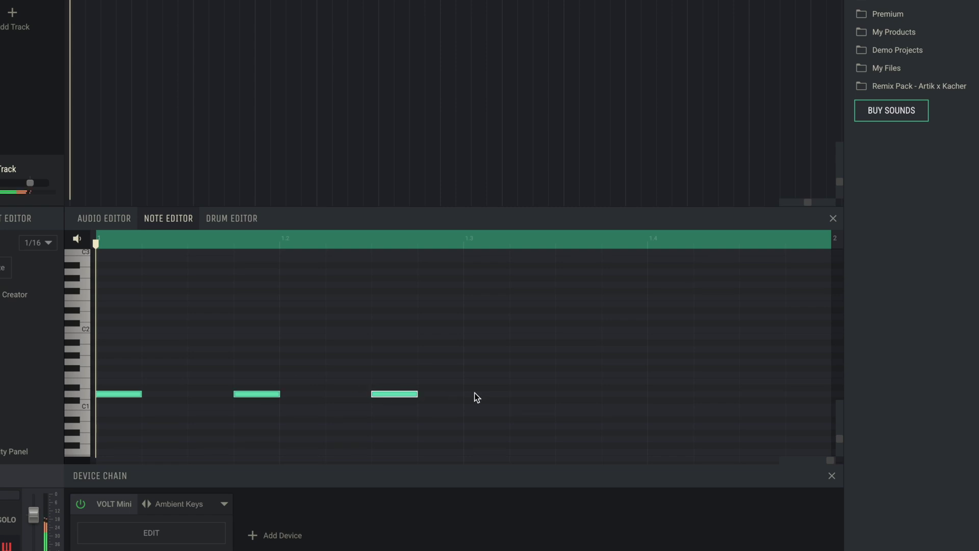
click(529, 394)
click(668, 394)
click(758, 394)
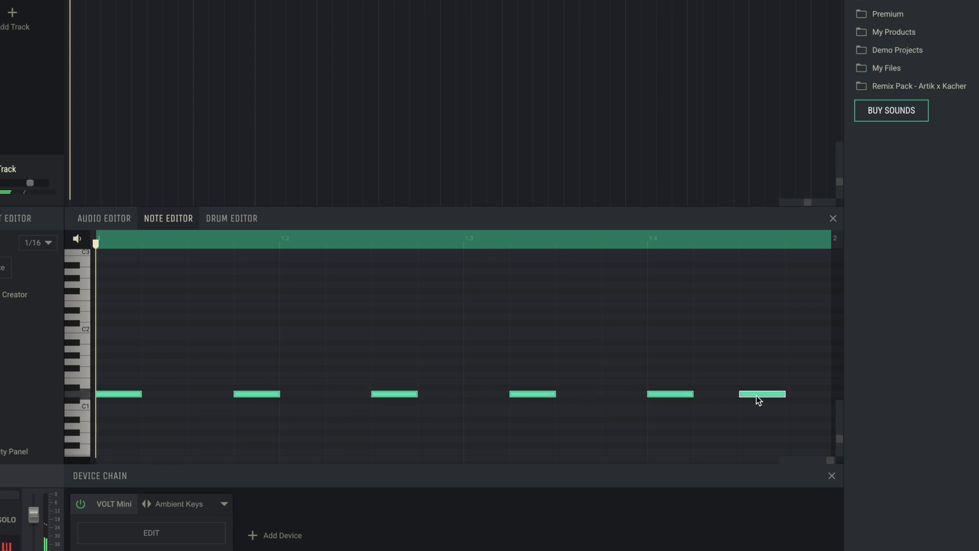
key(space)
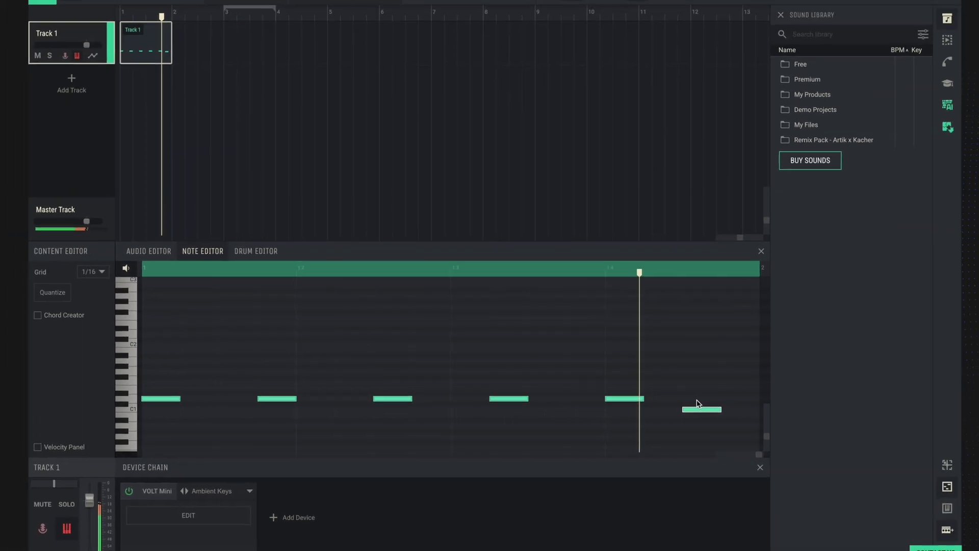
Loop the Track 1 clip and audition it
key(space)
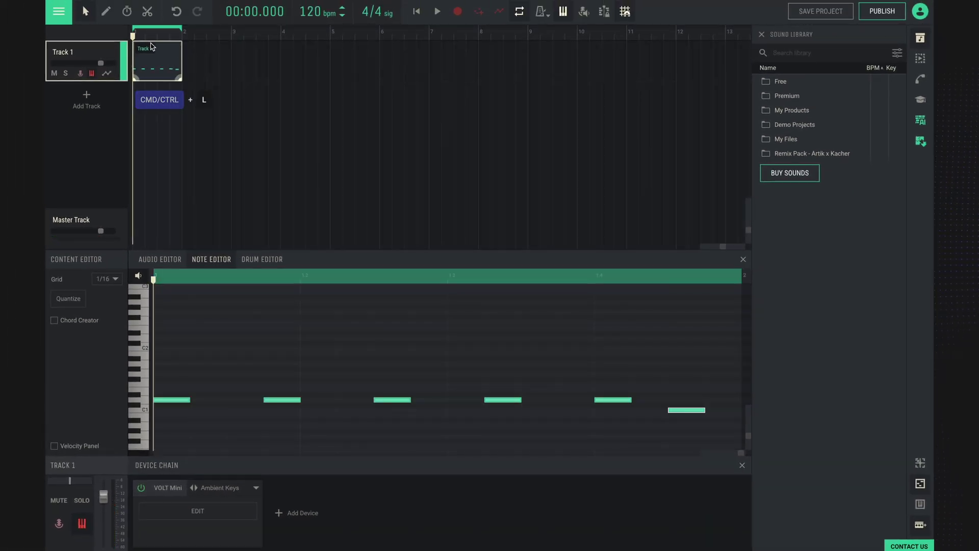
key(space)
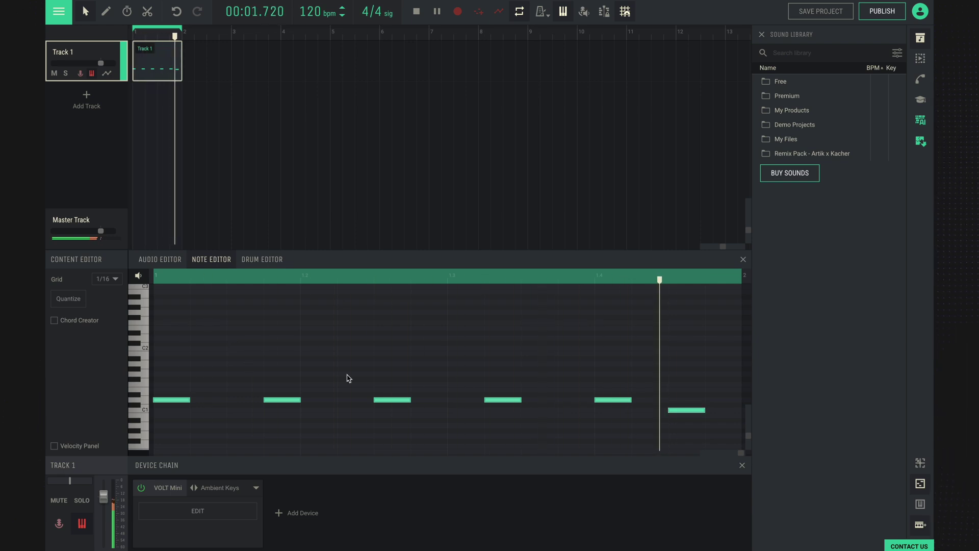
key(space)
Transpose all six notes down an octave to around C0 and play them back
scroll(211, 328, down, 3)
drag(165, 319, 734, 388)
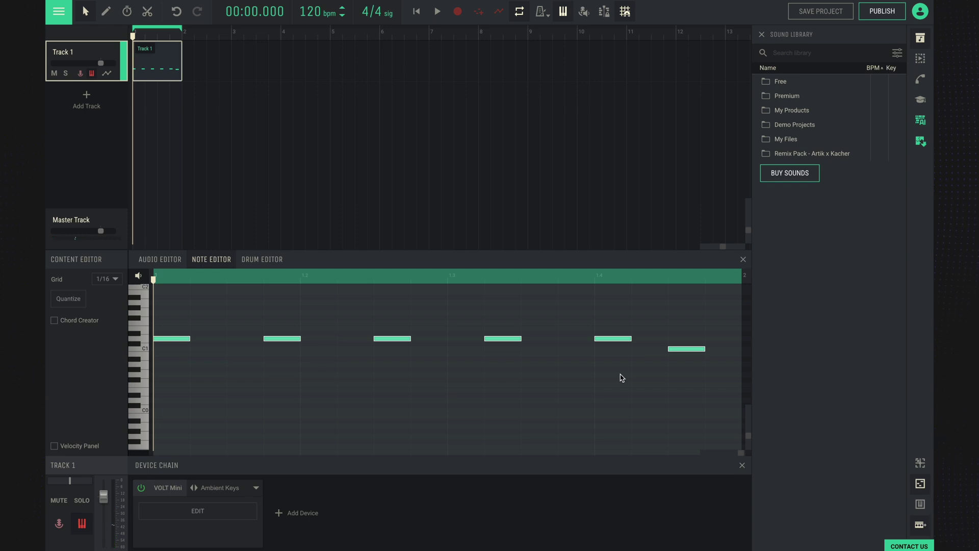
key(shift+Down)
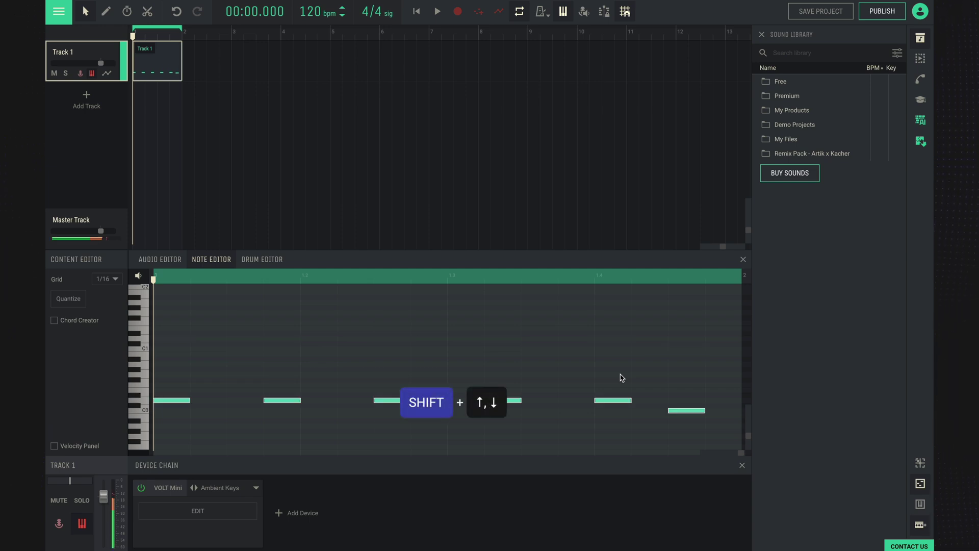
key(shift+Up)
key(shift+Up)
key(shift+Down)
key(shift+Down)
key(space)
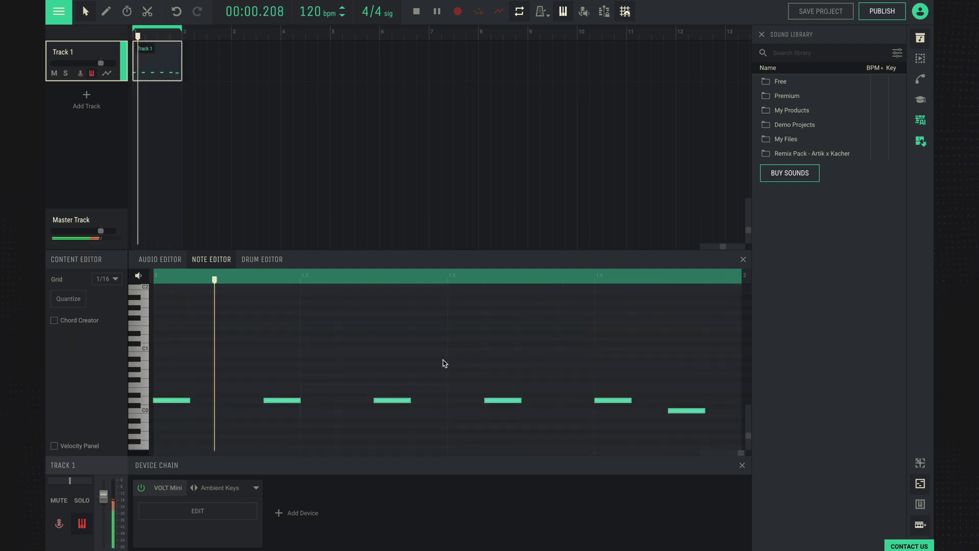
key(space)
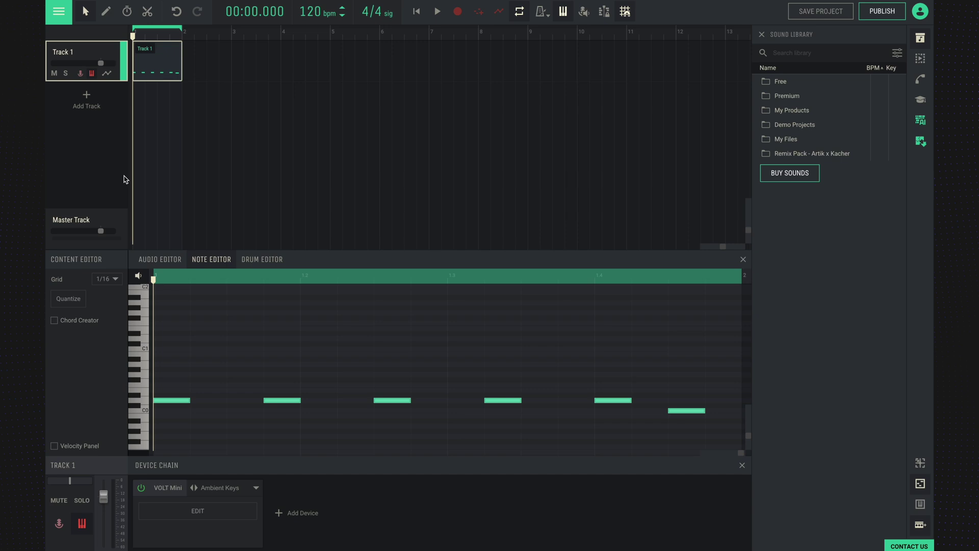
Add Track 2 with an empty one-bar clip and a VOLT synth instrument
click(89, 103)
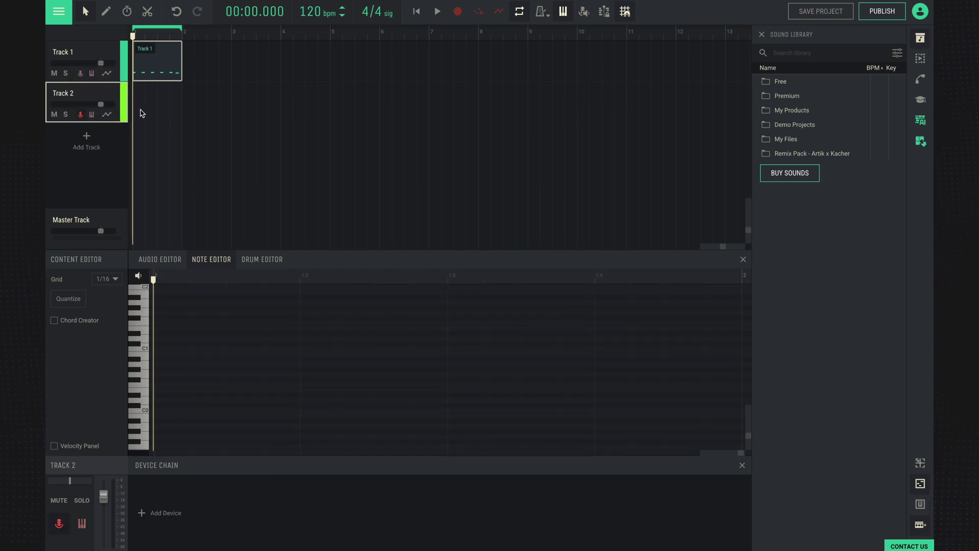
double_click(140, 111)
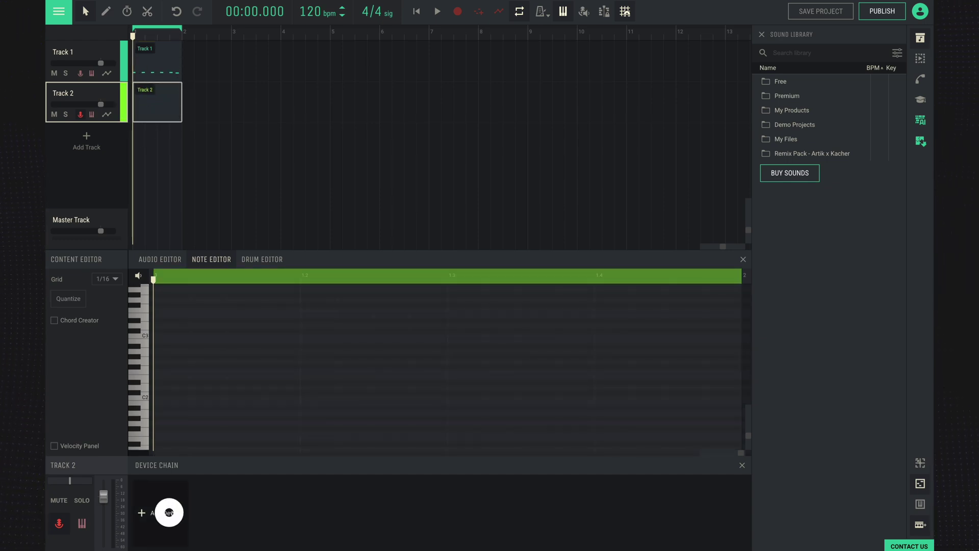
click(169, 512)
scroll(260, 454, down, 2)
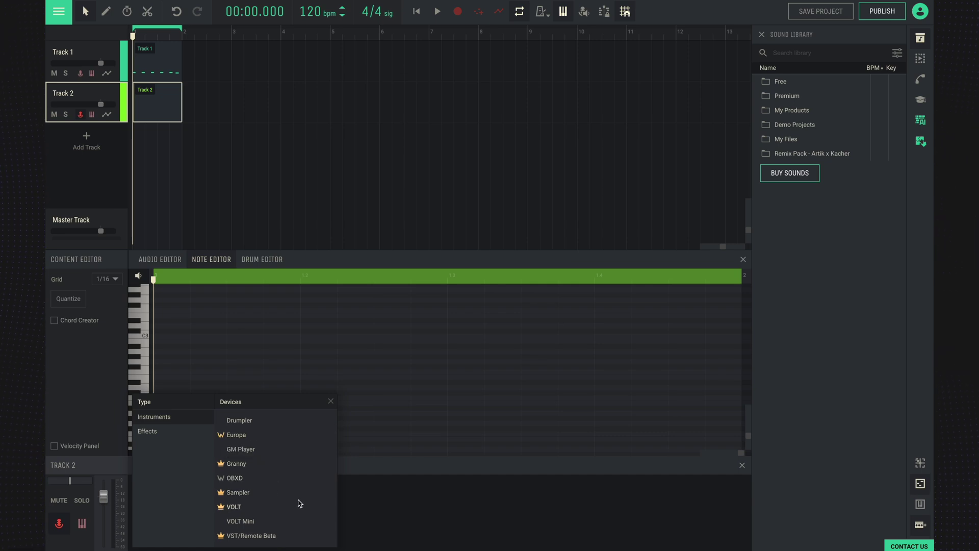
click(263, 508)
Load VOLT's Keys 06 preset and close the synth window
click(655, 107)
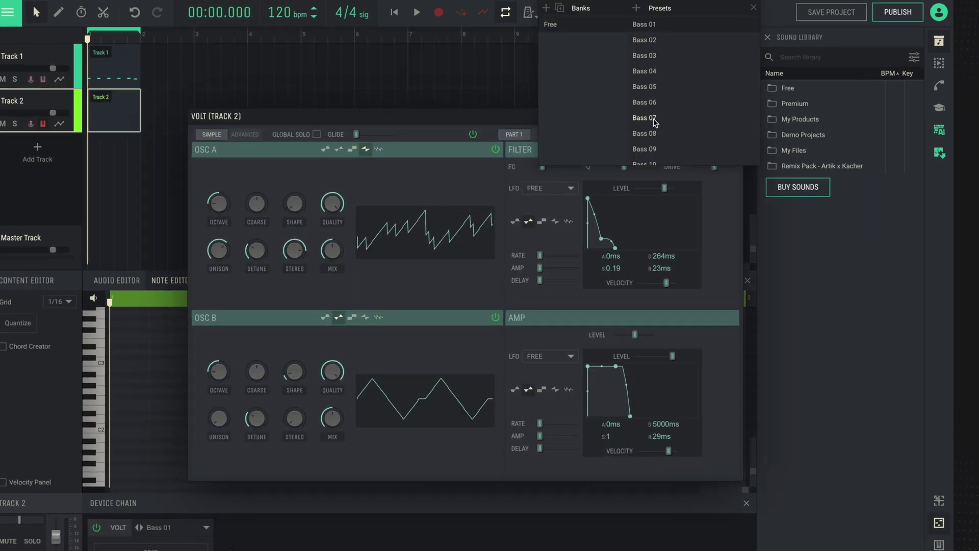
scroll(659, 104, down, 5)
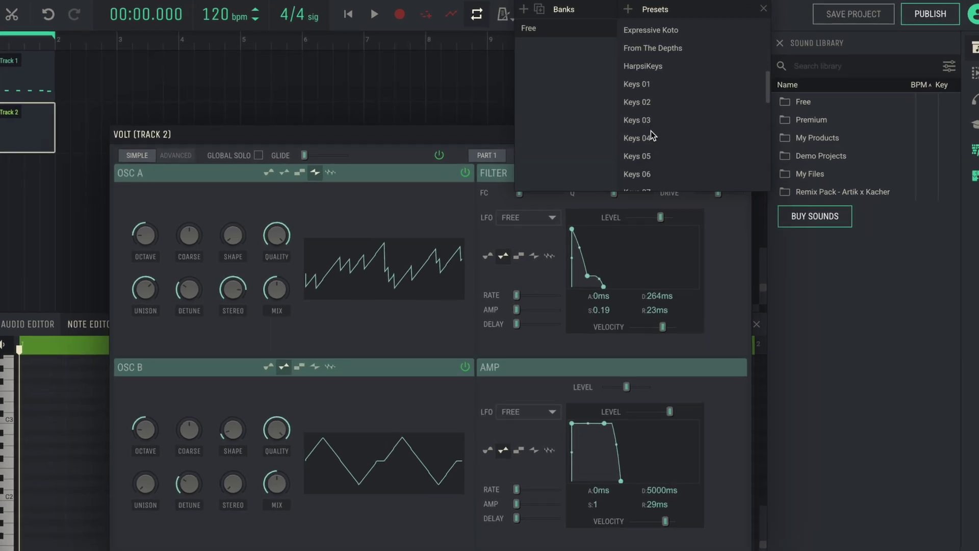
scroll(651, 135, down, 2)
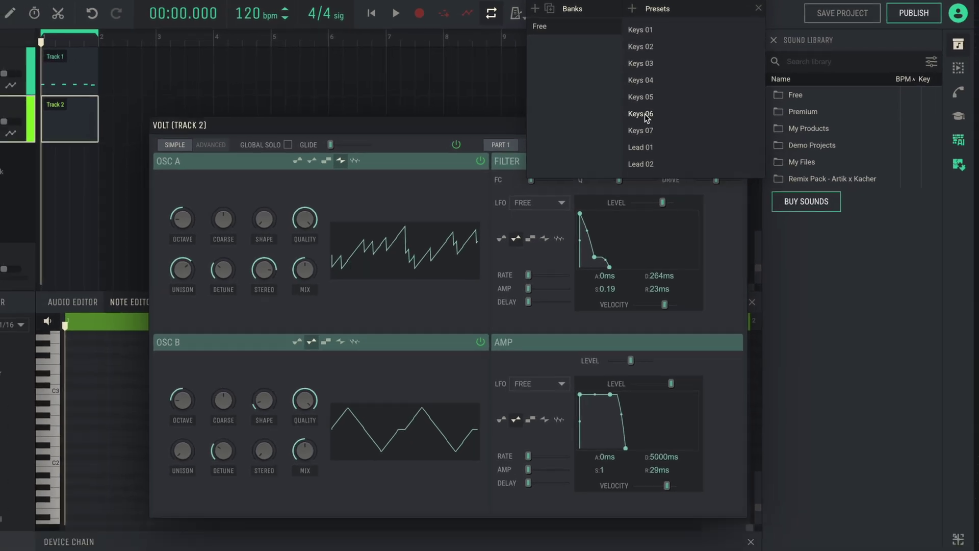
click(644, 114)
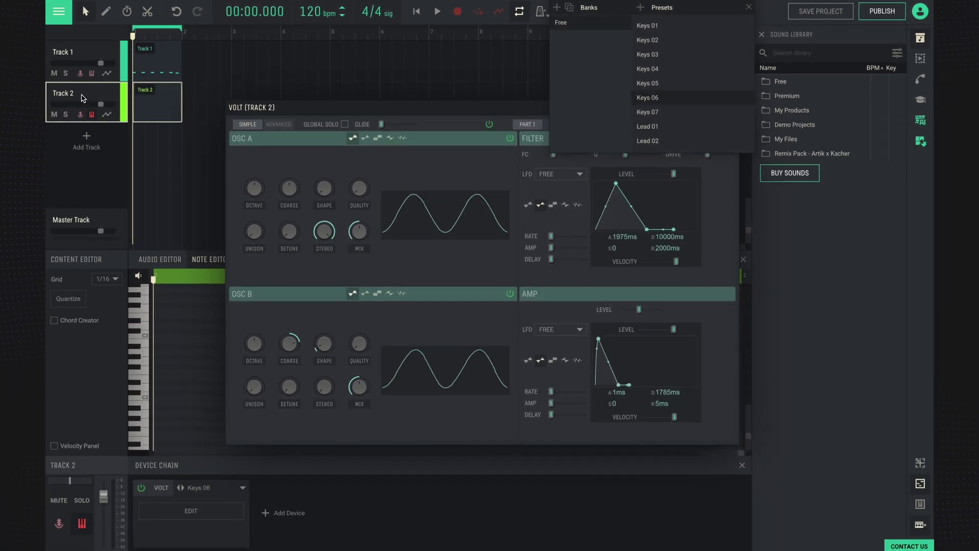
click(83, 98)
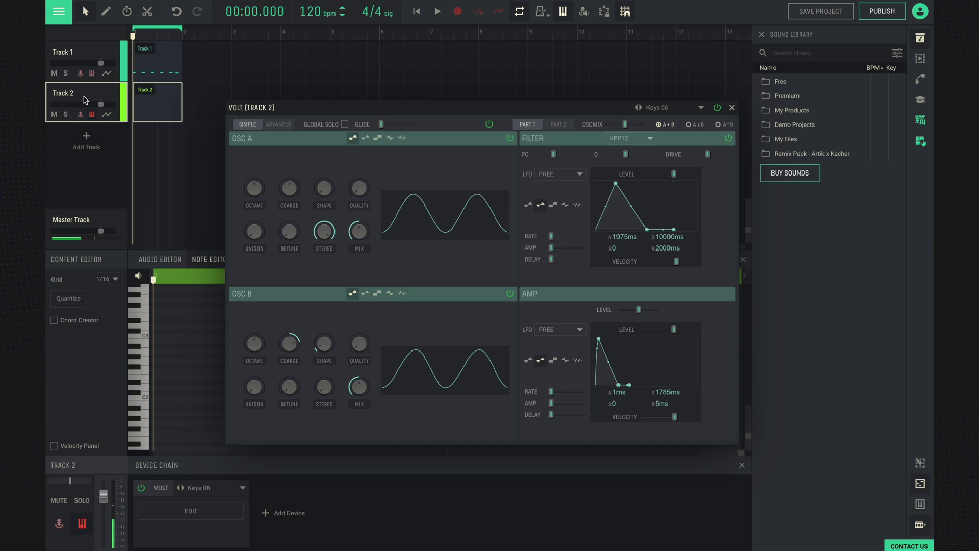
click(732, 108)
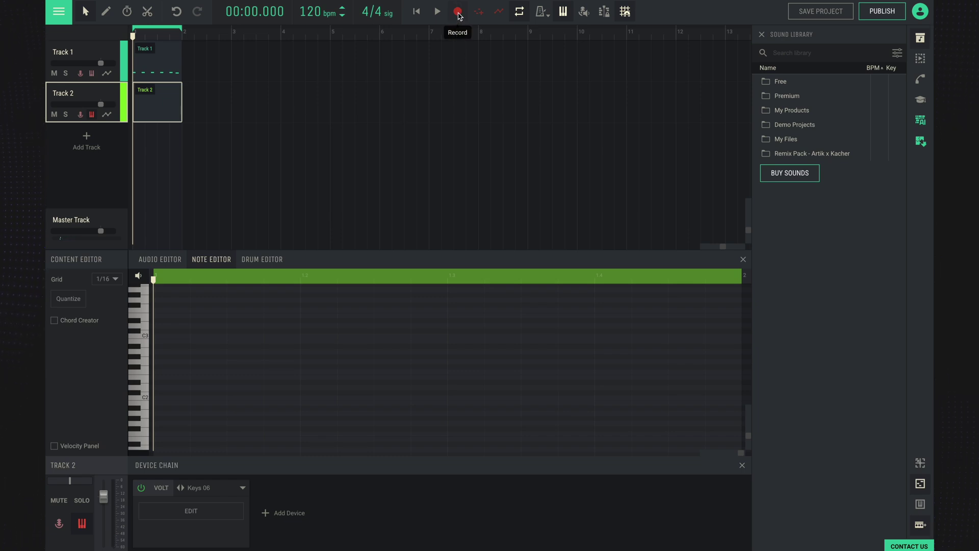
Record two long notes into Track 2's clip, then stop playback
click(458, 12)
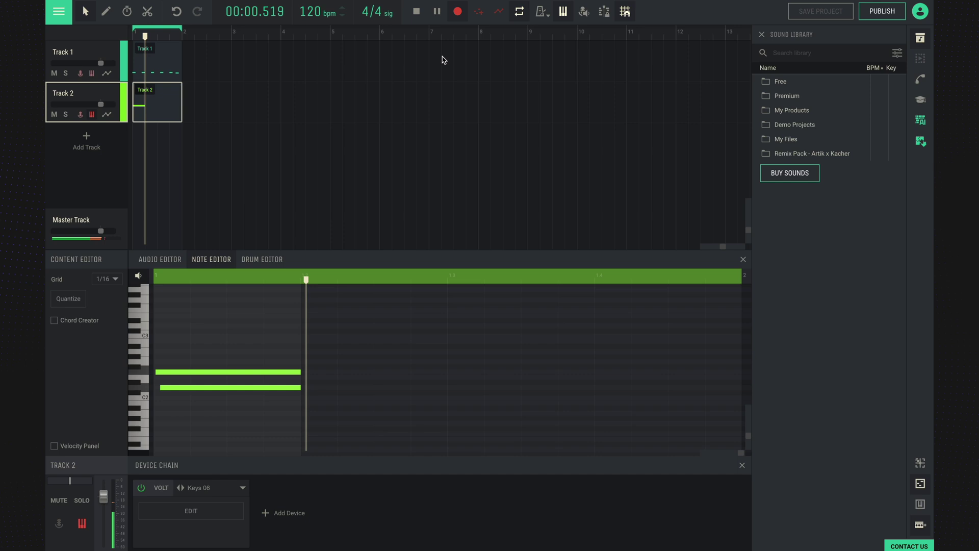
click(458, 13)
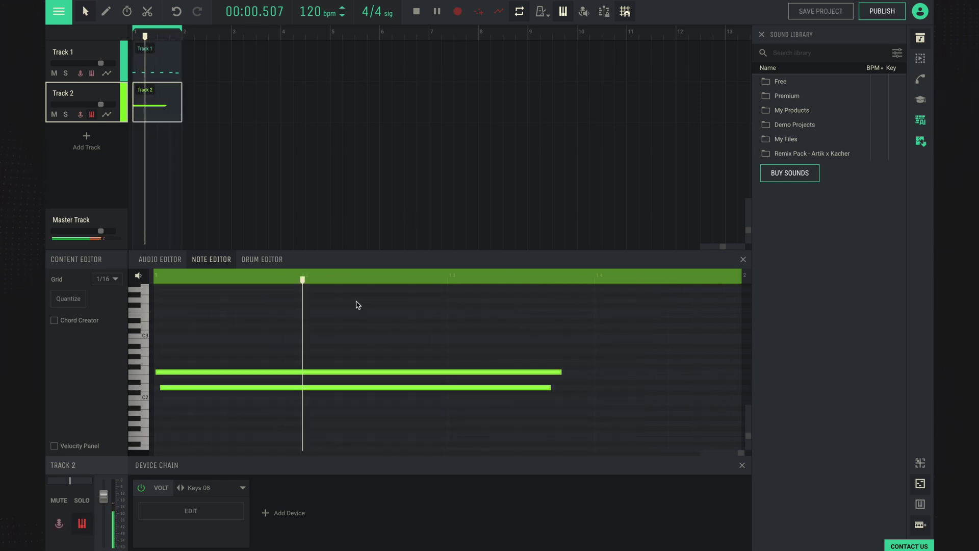
key(space)
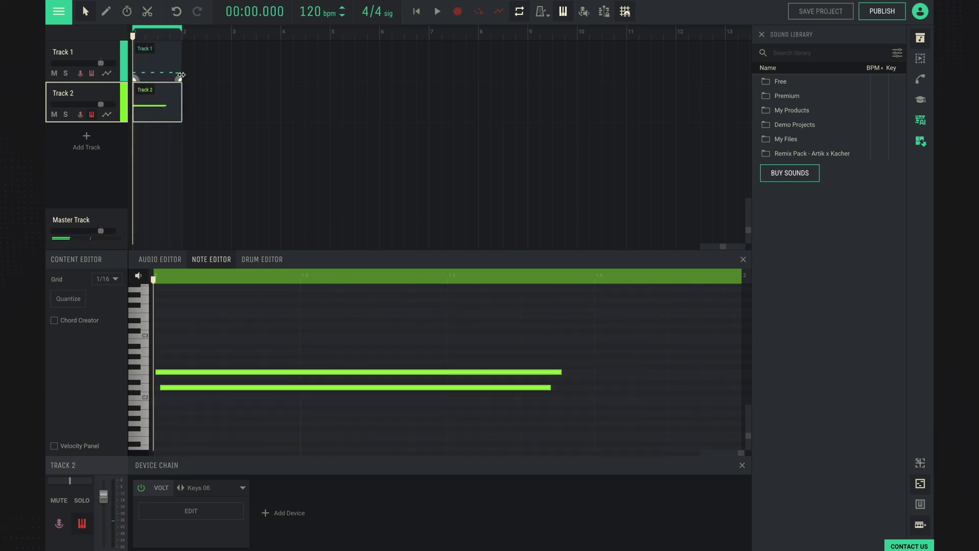
Duplicate the Track 1 and Track 2 clips into bar 2
click(159, 66)
key(ctrl+d)
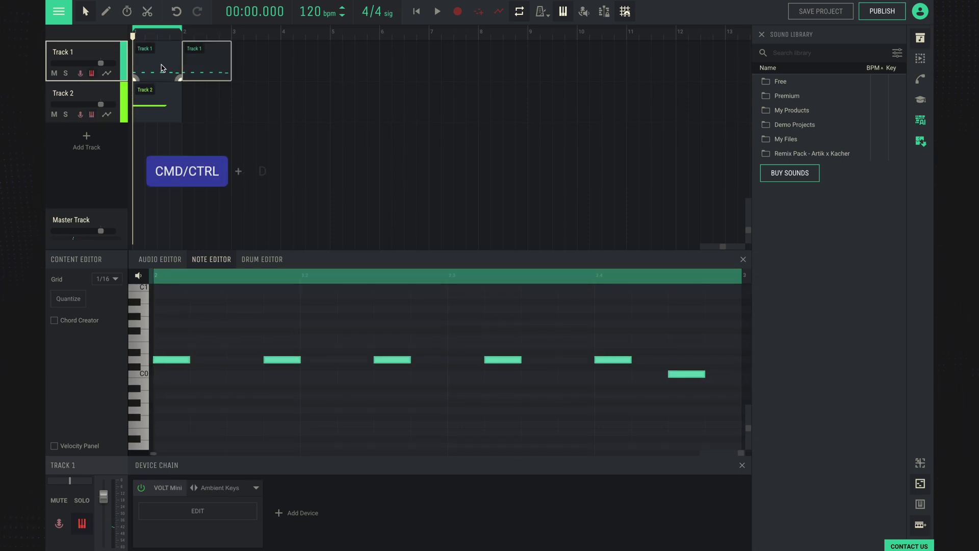
click(157, 104)
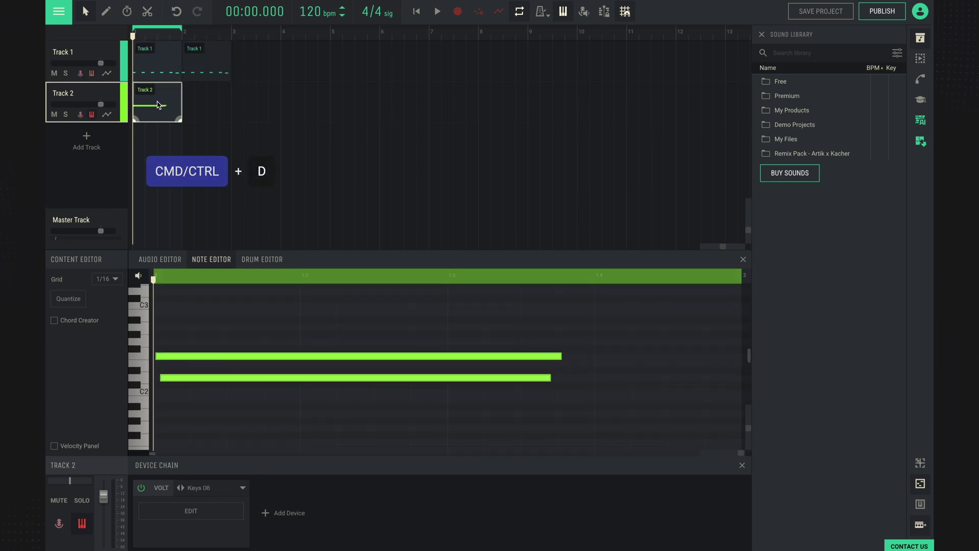
key(ctrl+d)
Transpose the copied Track 2 notes in bar 2 upward and play the project
drag(227, 304, 259, 423)
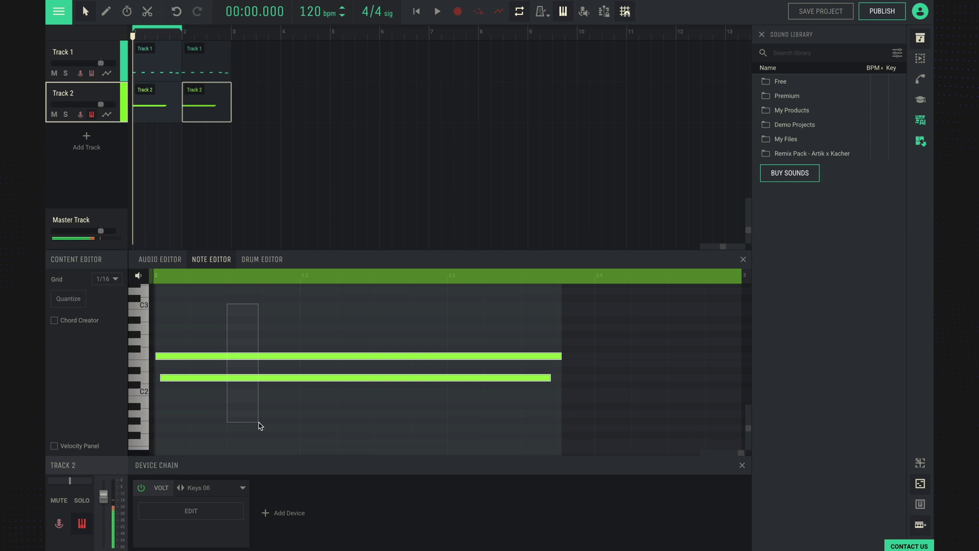
key(Up)
key(Up)
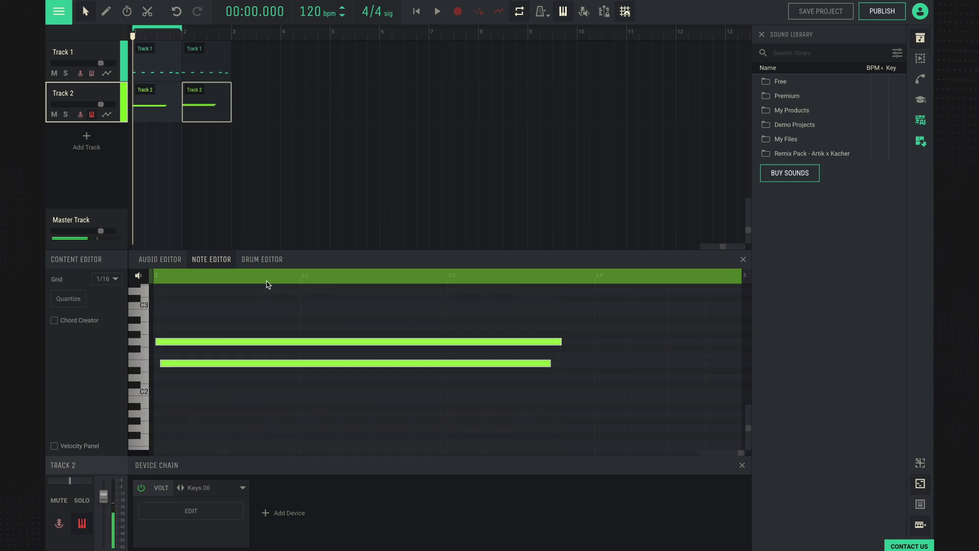
key(space)
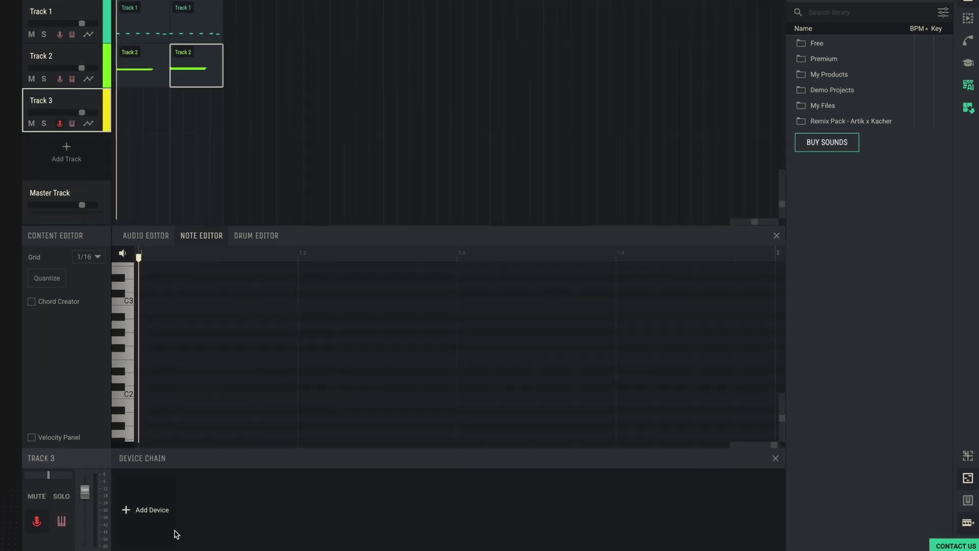
Add a VST/Remote Beta device to Track 3 and load the DX7 V.vst plugin
click(145, 512)
scroll(246, 482, down, 2)
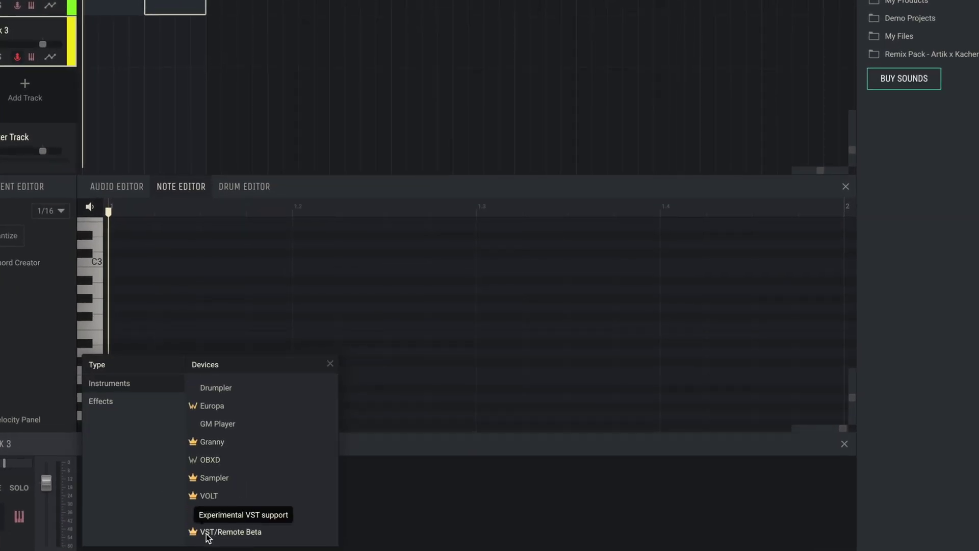
click(228, 535)
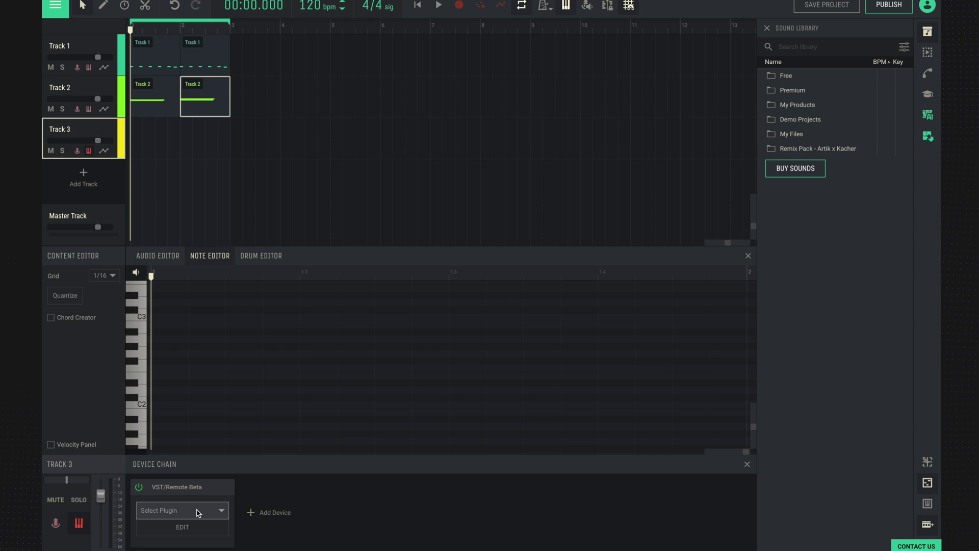
click(205, 512)
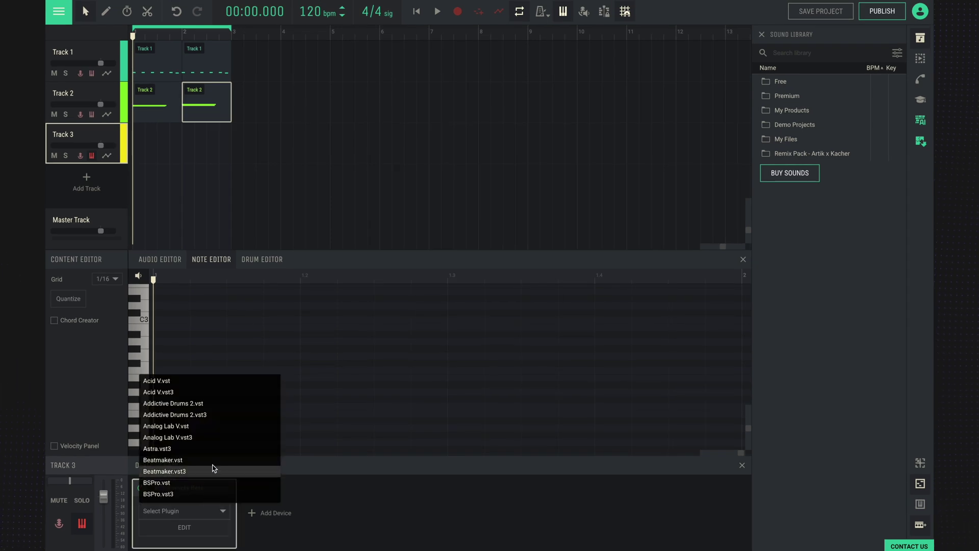
scroll(222, 458, down, 5)
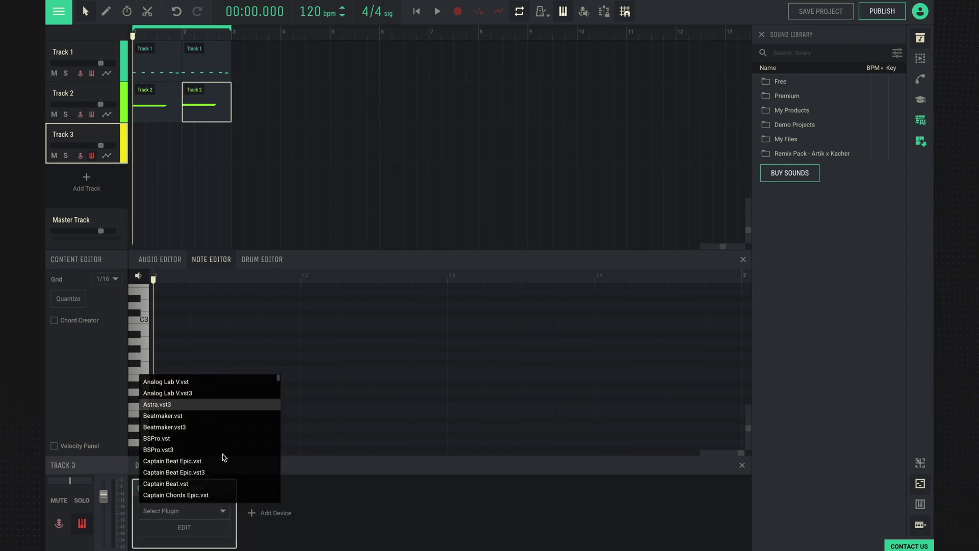
scroll(222, 457, down, 3)
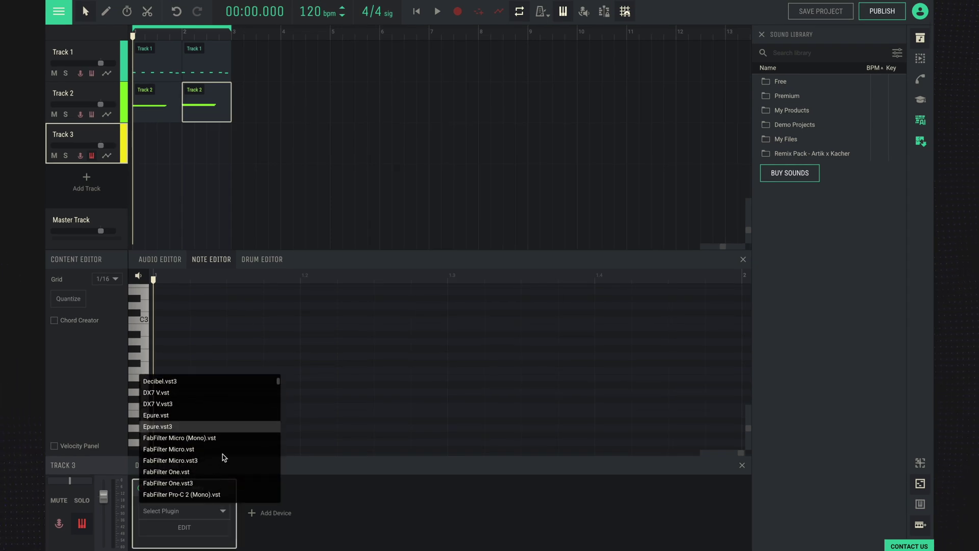
scroll(222, 458, down, 1)
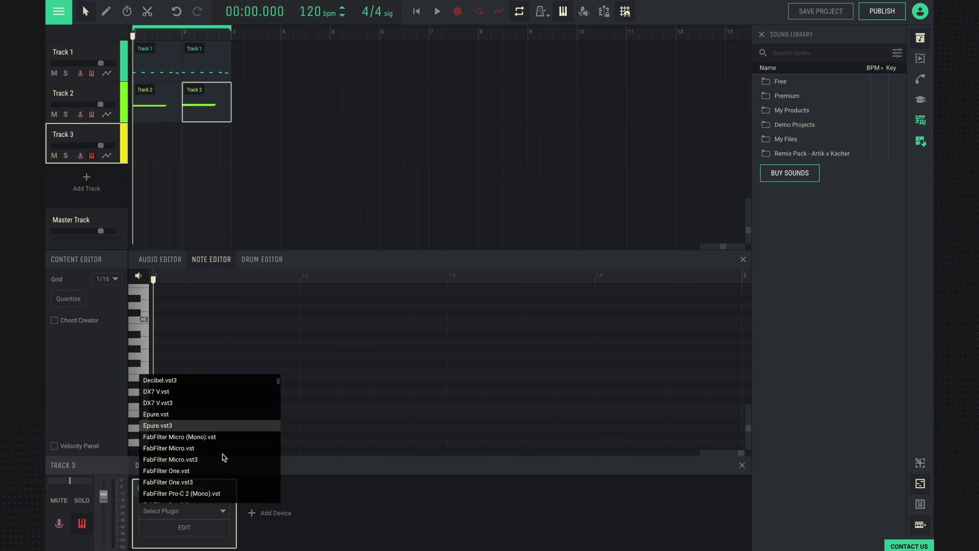
scroll(222, 457, up, 1)
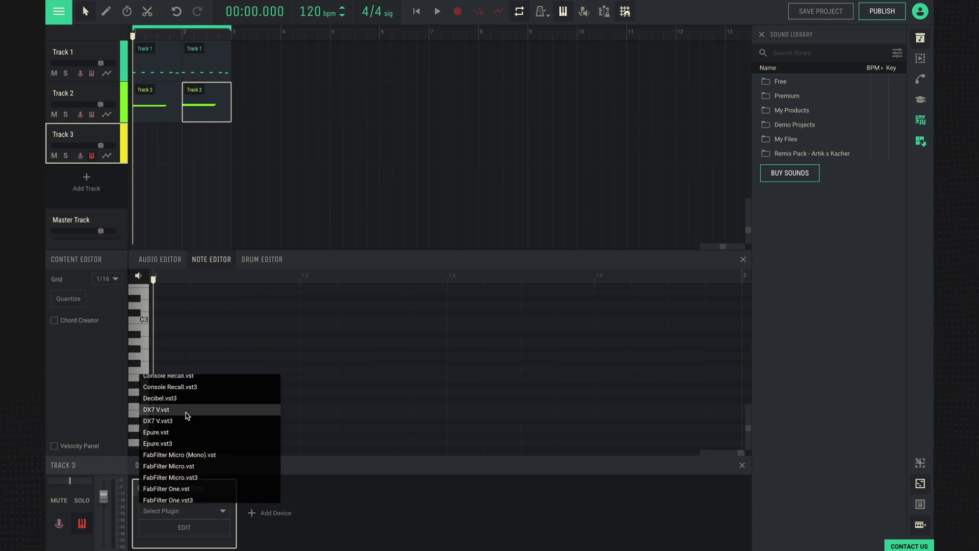
click(182, 412)
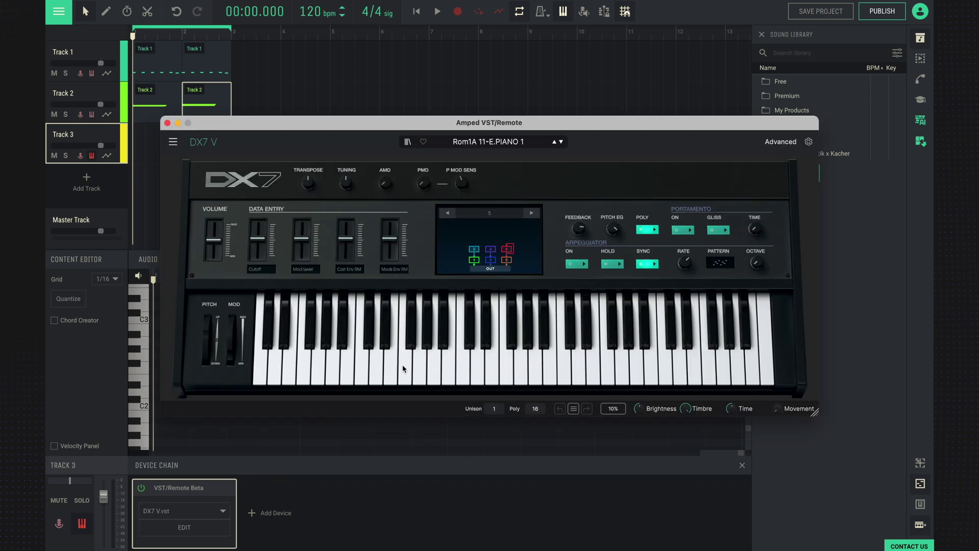
Audition the DX7 by playing five notes on its on-screen keyboard
click(477, 370)
click(434, 370)
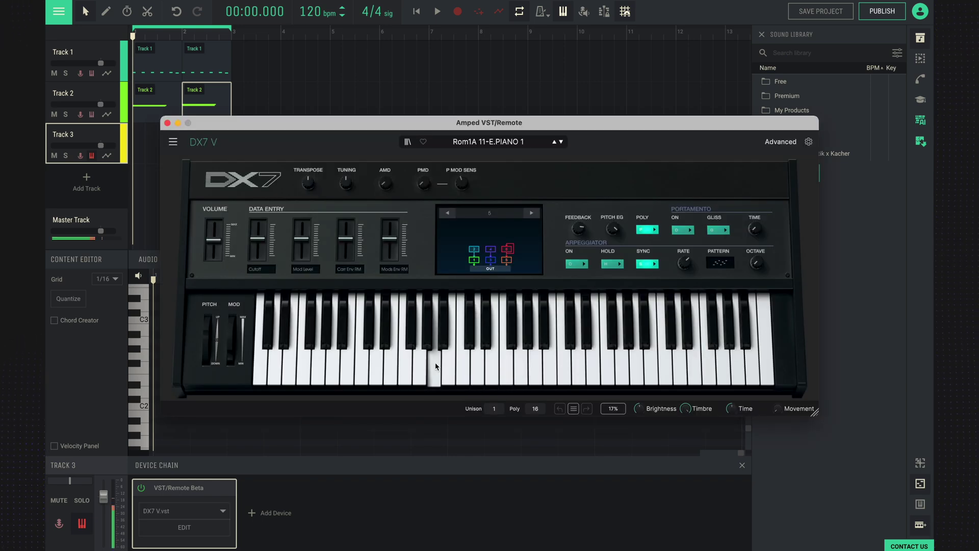
click(405, 372)
click(433, 370)
click(418, 367)
Record a short five-note DX7 phrase into Track 3 and play it back
click(456, 13)
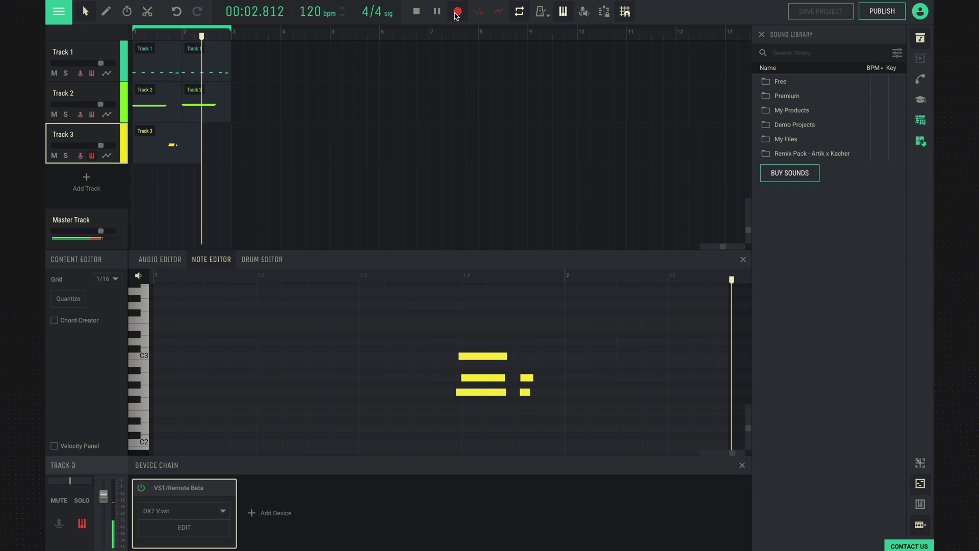
click(456, 13)
key(space)
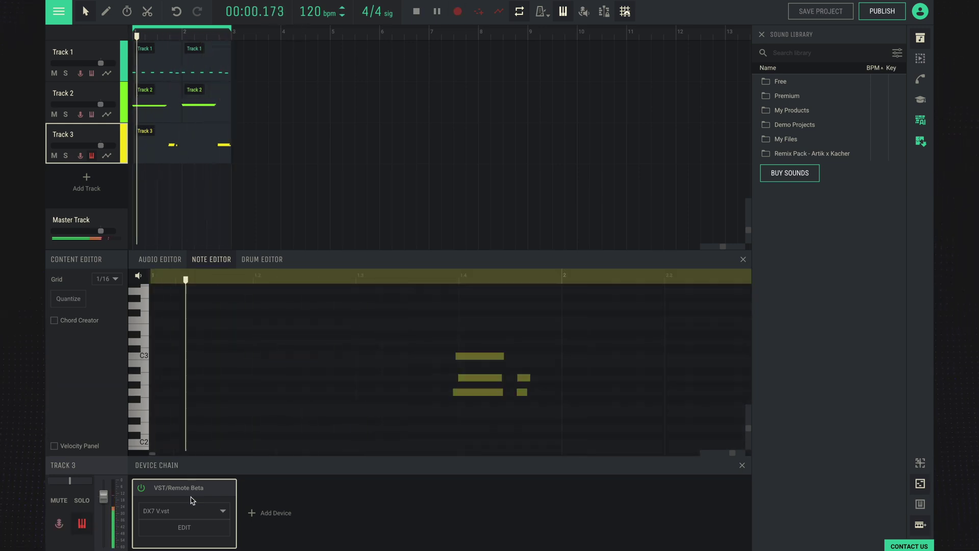
Step Track 3's DX7 through its presets to Moving 5th, then close the plugin window
click(184, 527)
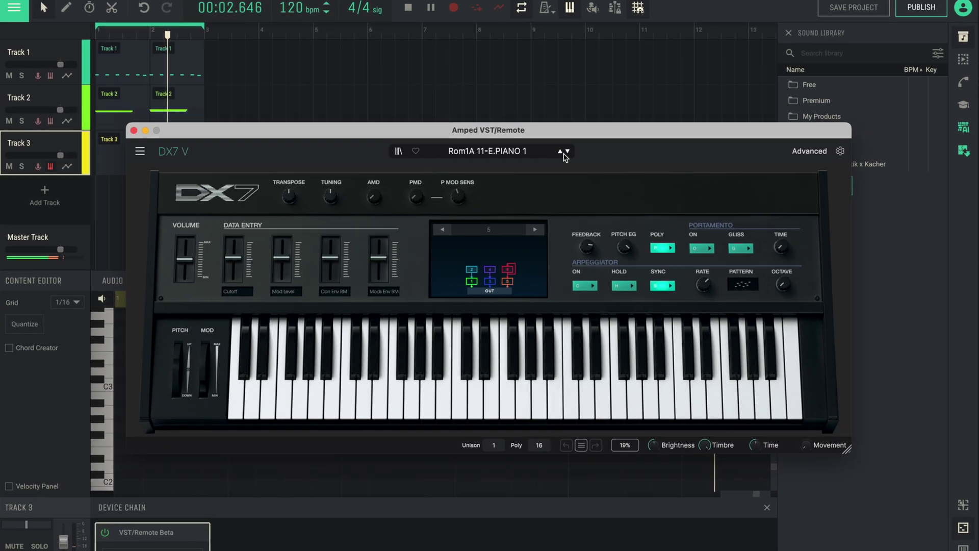
click(566, 152)
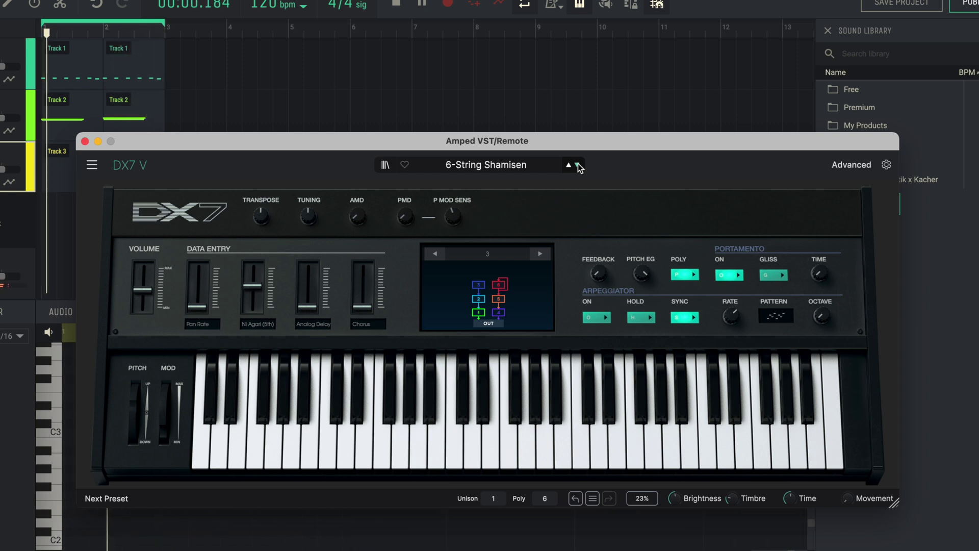
click(578, 165)
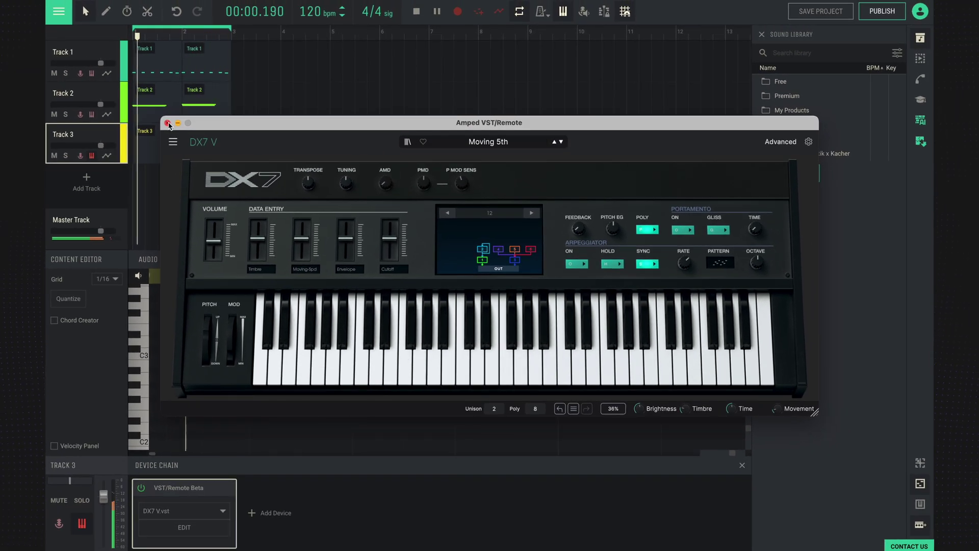
click(169, 125)
Set track volumes to -4.6 dB (Track 3), +2.7 dB (Track 1), +3.6 dB (Track 2), then stop playback
drag(101, 145, 96, 149)
drag(101, 67, 107, 68)
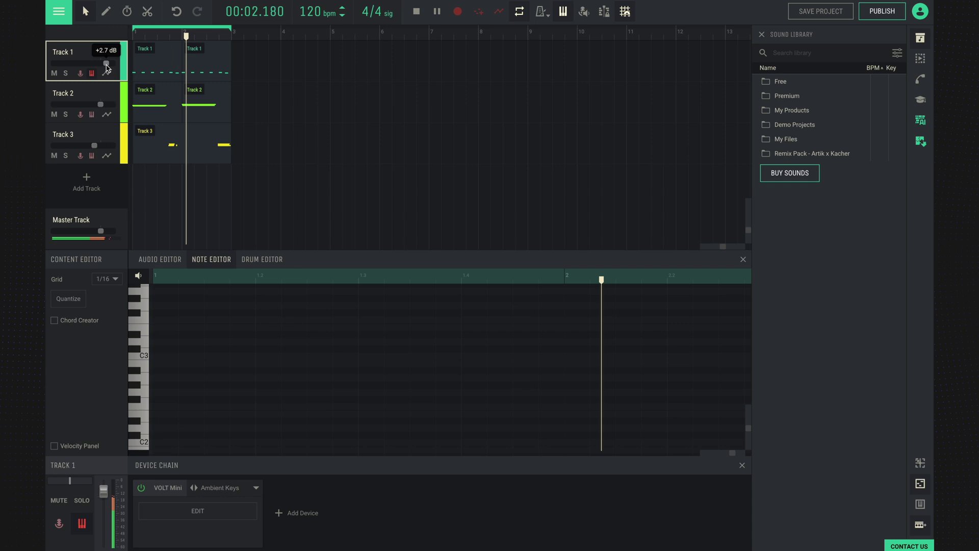
drag(101, 104, 110, 105)
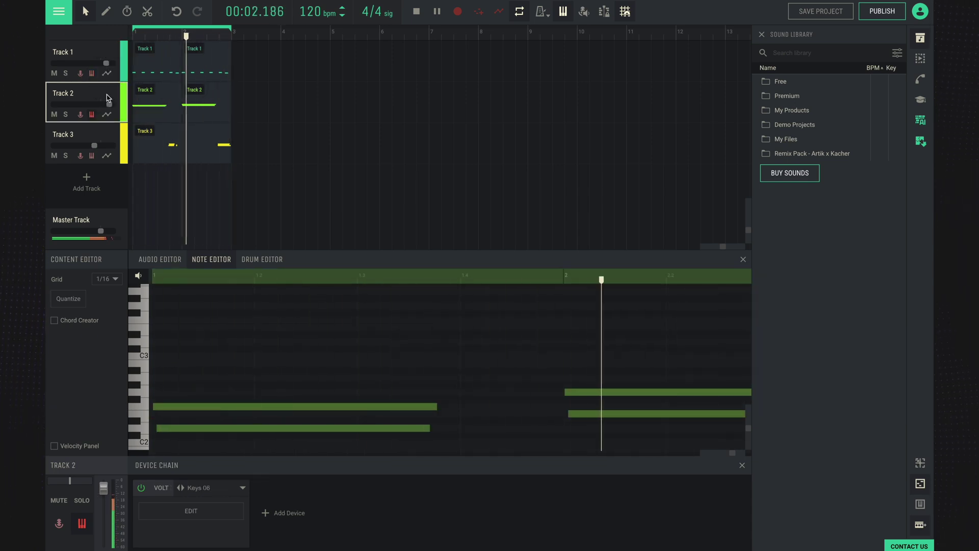
key(space)
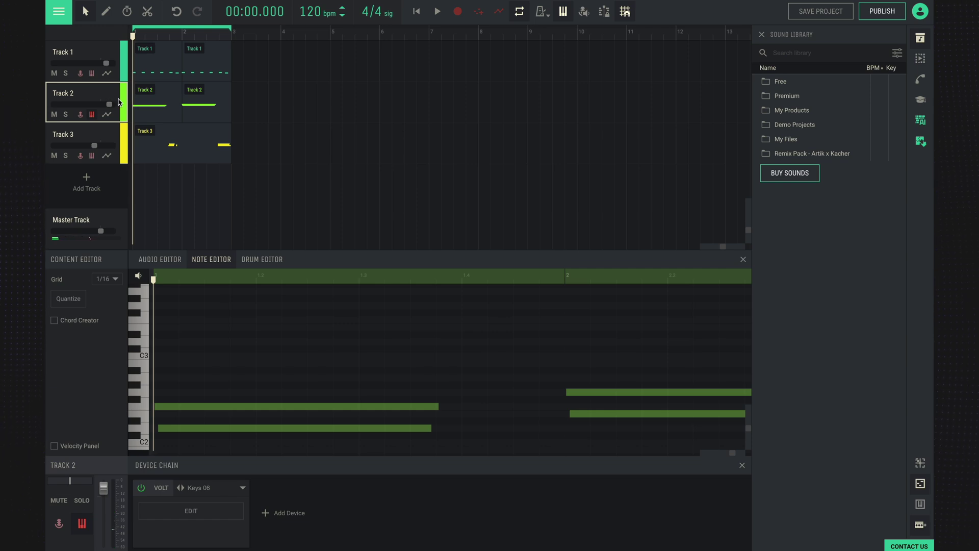
Add a new Track 4 with the Drumpler drum instrument
click(90, 188)
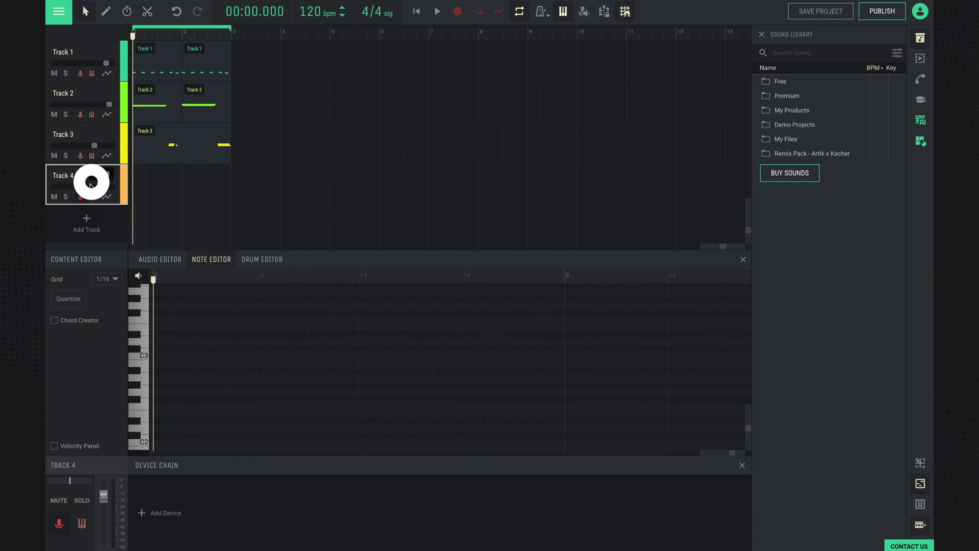
click(165, 514)
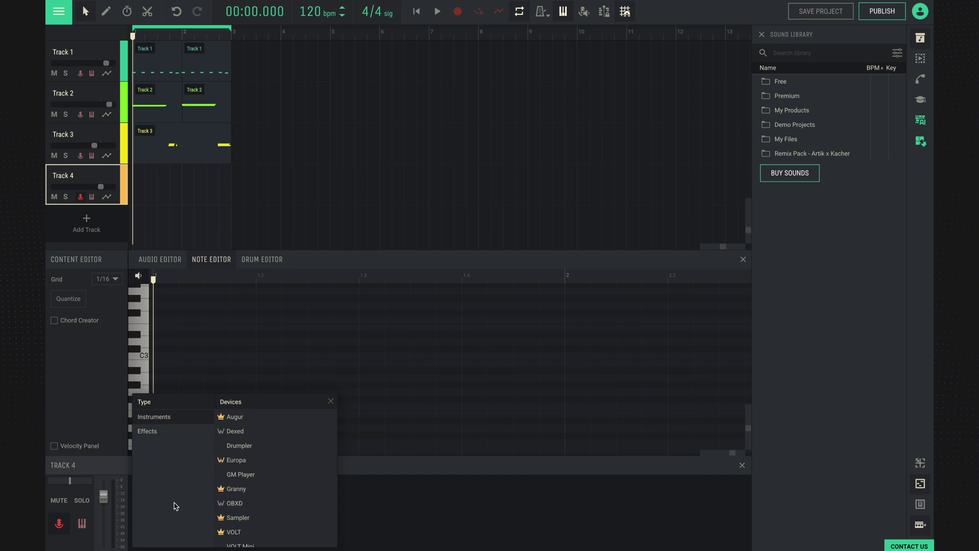
click(240, 446)
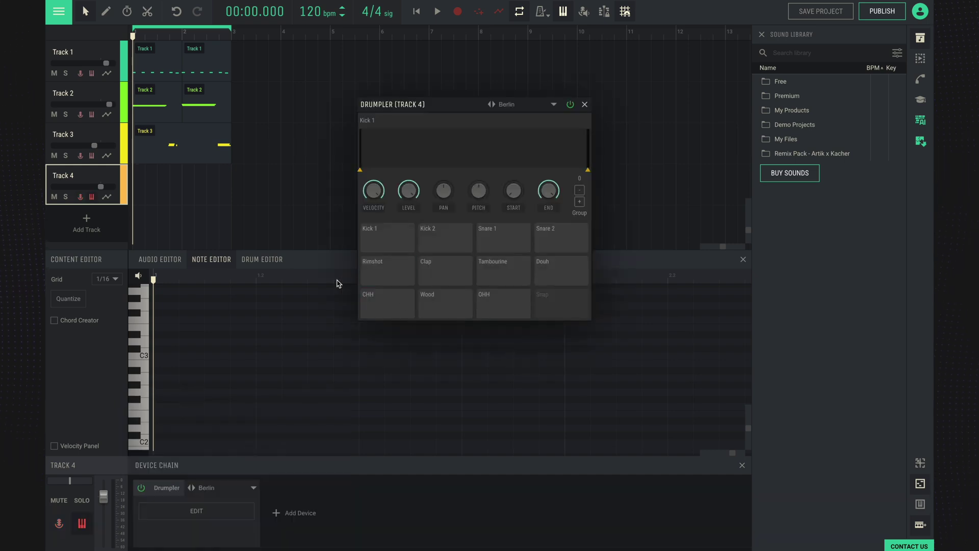
Audition the Kick 1, Kick 2, Snare 1 and Snare 2 pads, then close Drumpler
click(388, 241)
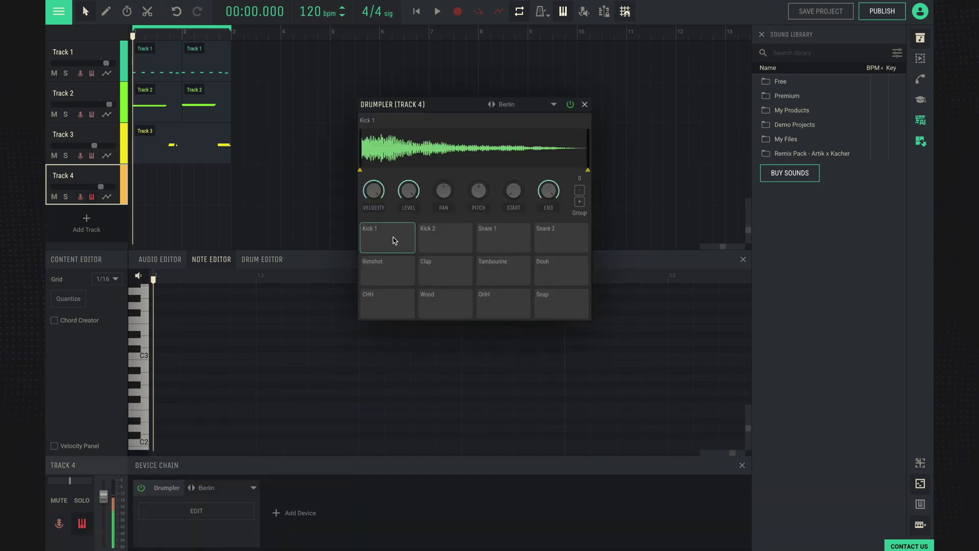
click(428, 243)
click(502, 245)
click(456, 246)
click(553, 245)
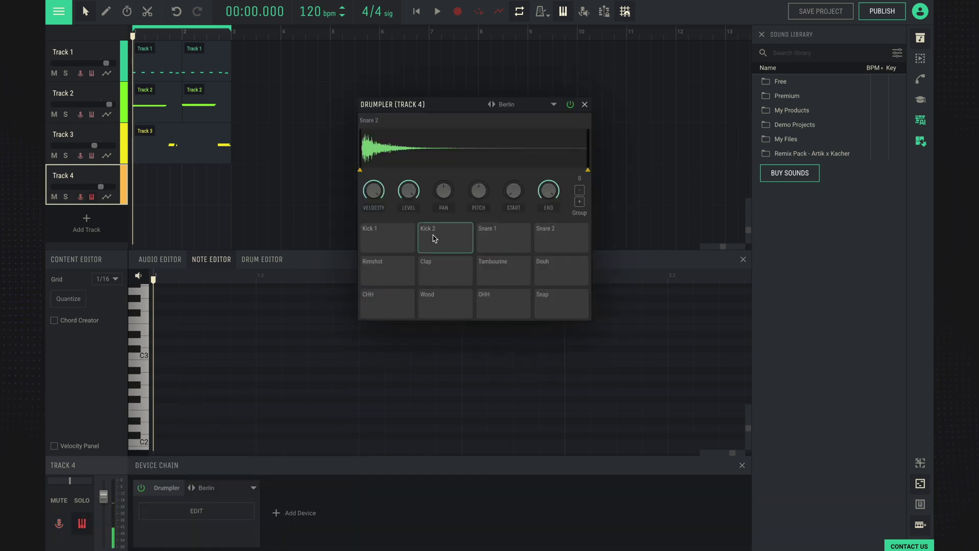
click(585, 105)
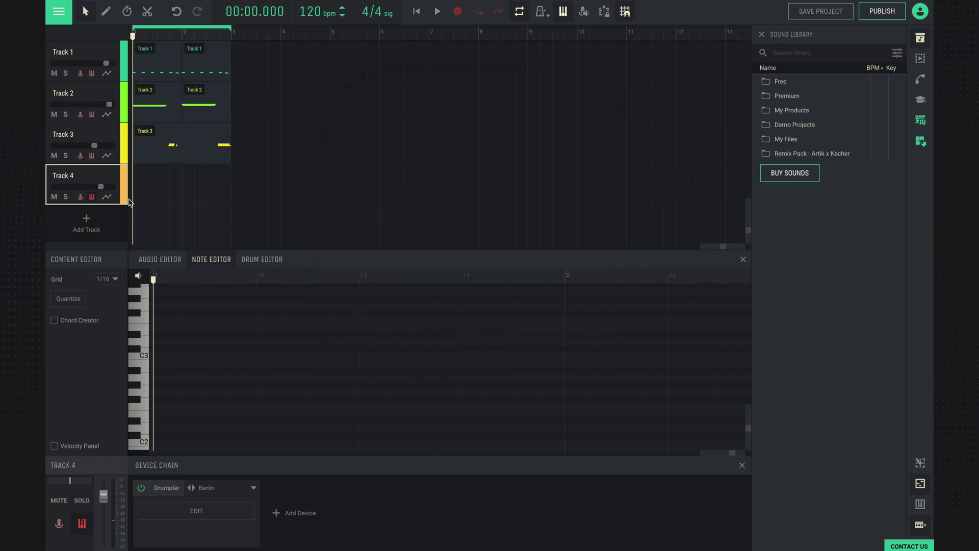
Create an empty clip on Track 4 and draw an extra note into its drum pattern
double_click(144, 189)
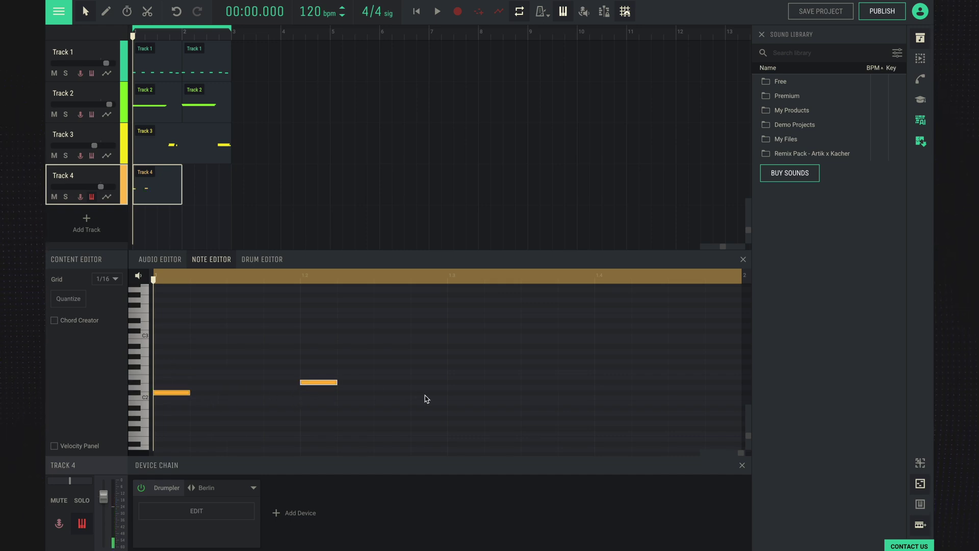
key(space)
scroll(606, 384, up, 2)
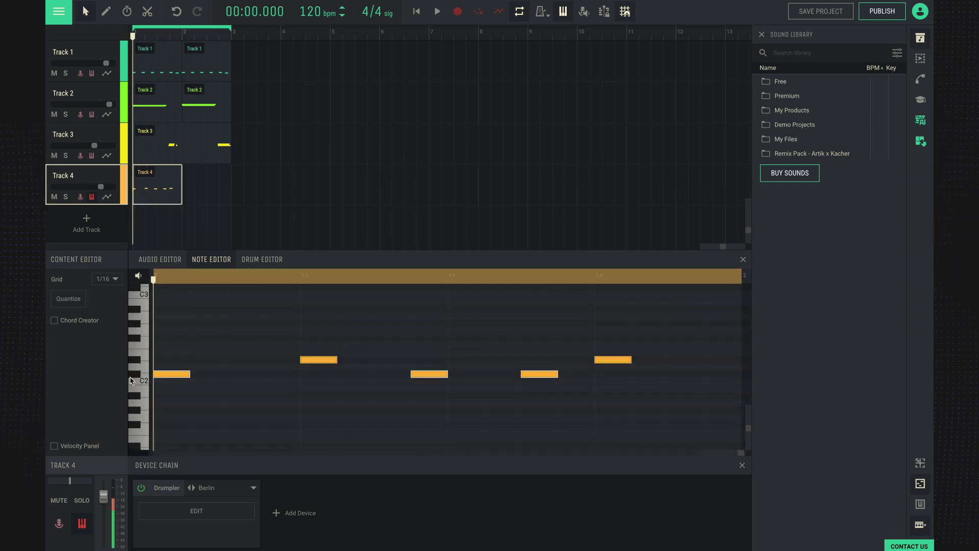
key(space)
key(space)
click(172, 338)
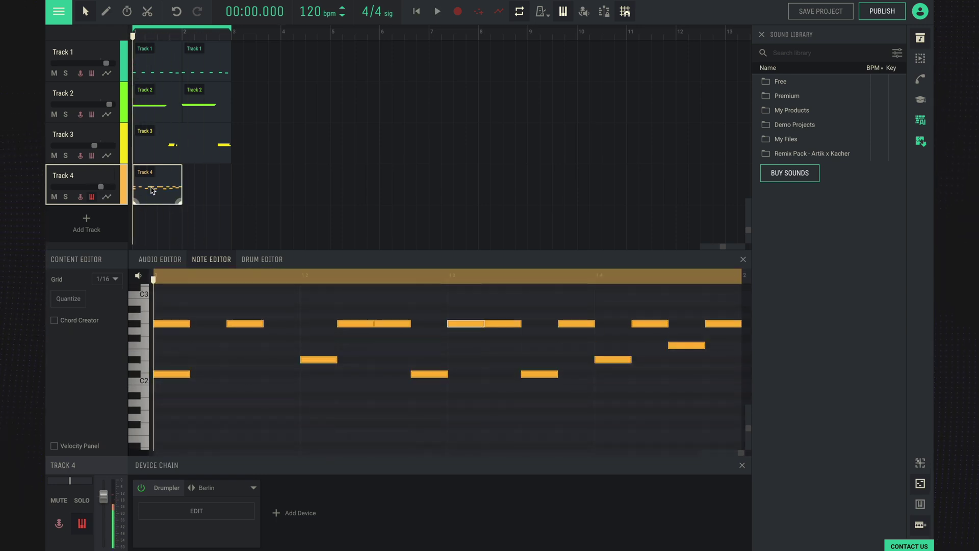
Duplicate the Track 4 clip into bar 2 and set Track 4's volume to about -2.1 dB
key(ctrl+d)
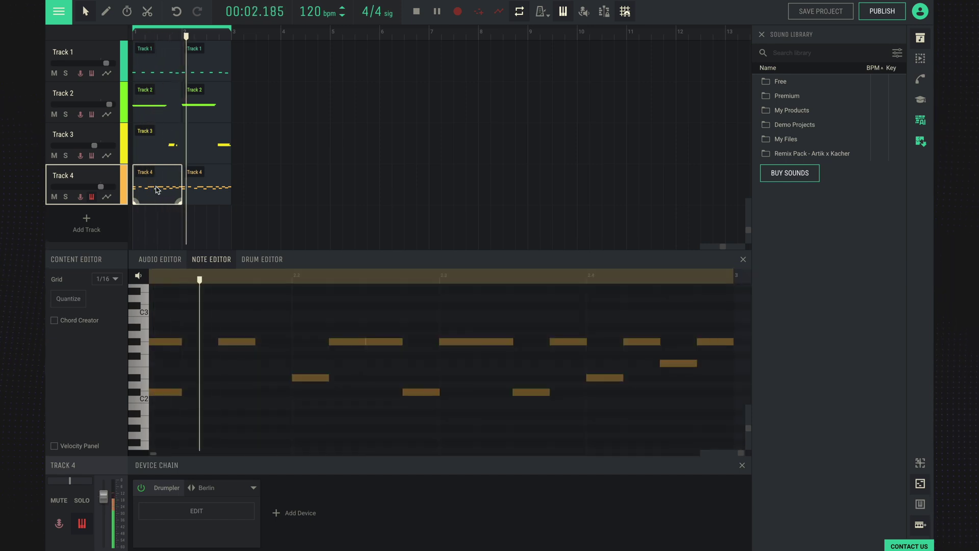
click(209, 184)
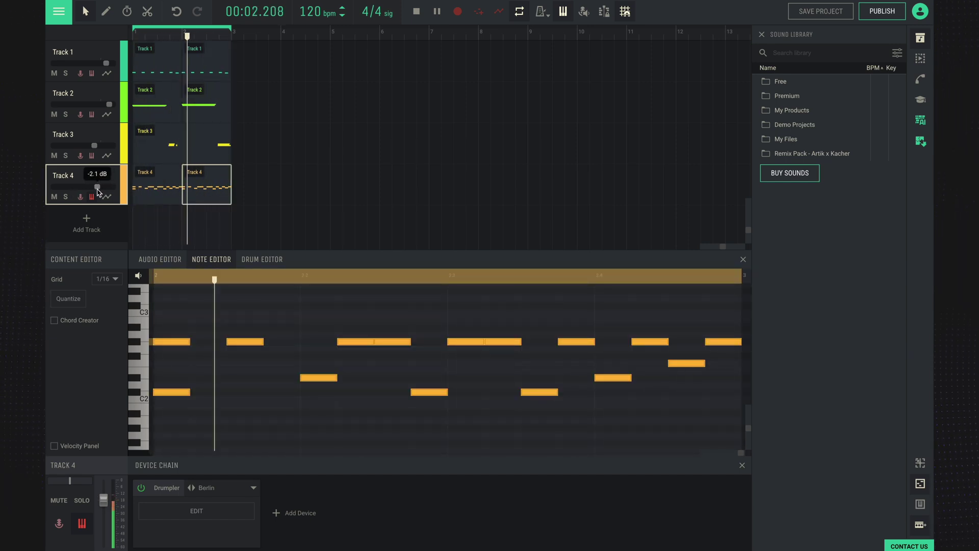
drag(99, 191, 99, 190)
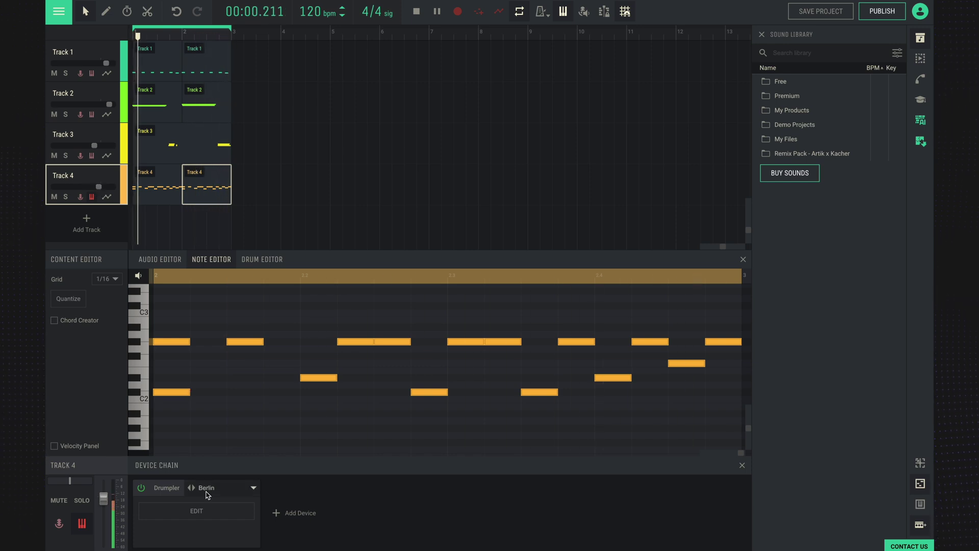
Stop playback and select Track 2 with its VOLT keys
key(space)
click(100, 134)
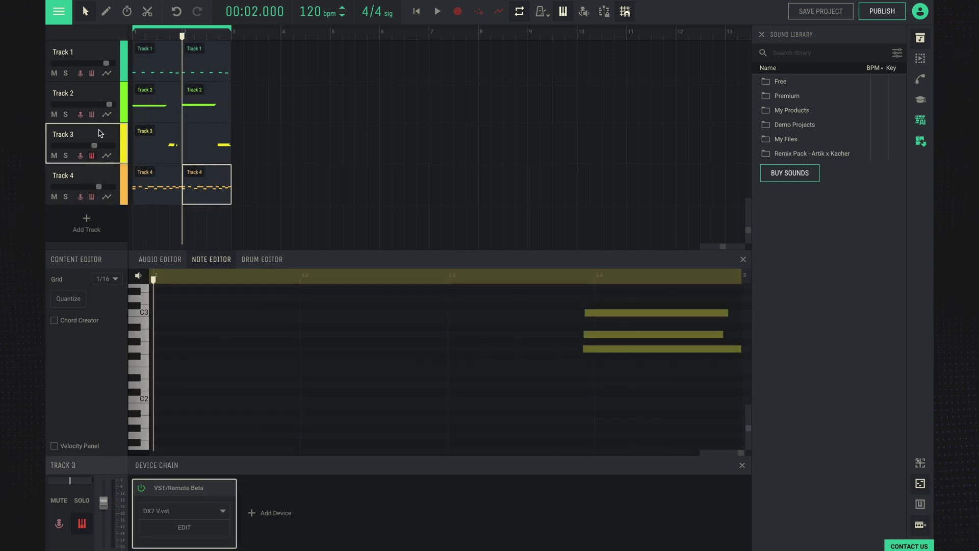
click(93, 96)
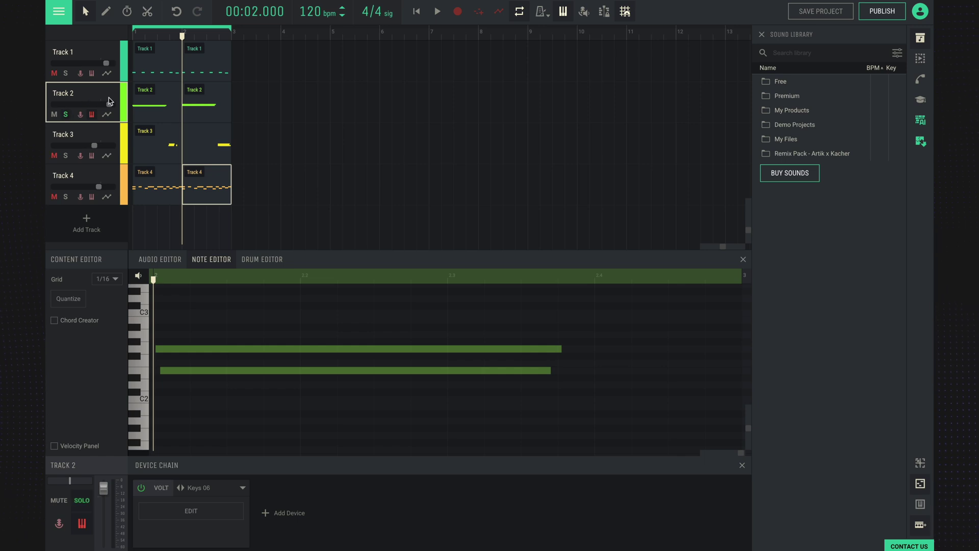
key(space)
Add a Delay effect to Track 2 and shorten its time to 0.34 seconds
click(285, 517)
click(263, 429)
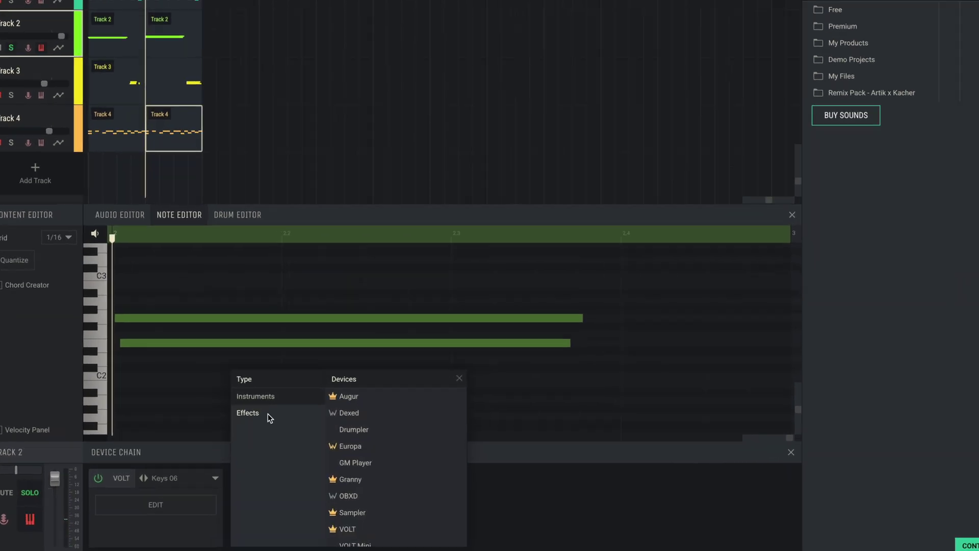
scroll(365, 454, down, 2)
click(370, 396)
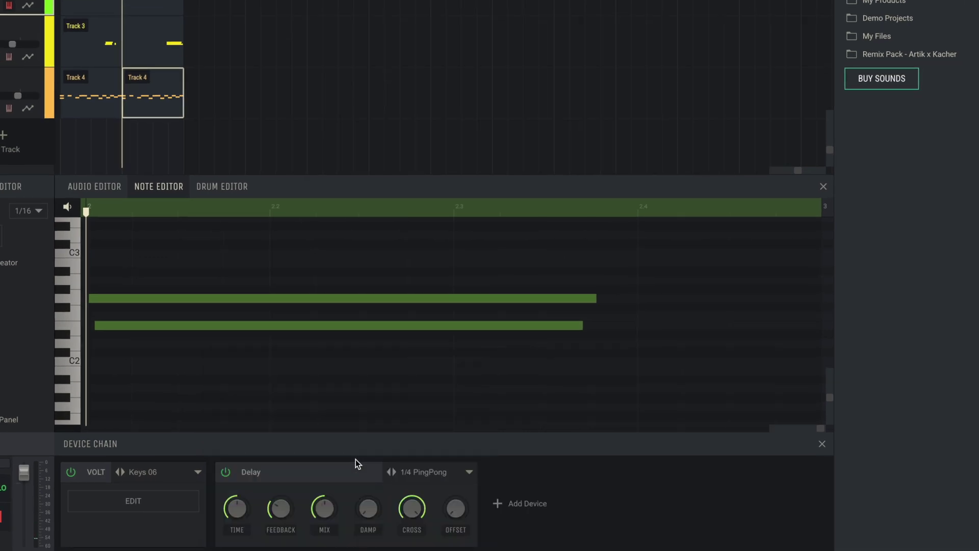
key(space)
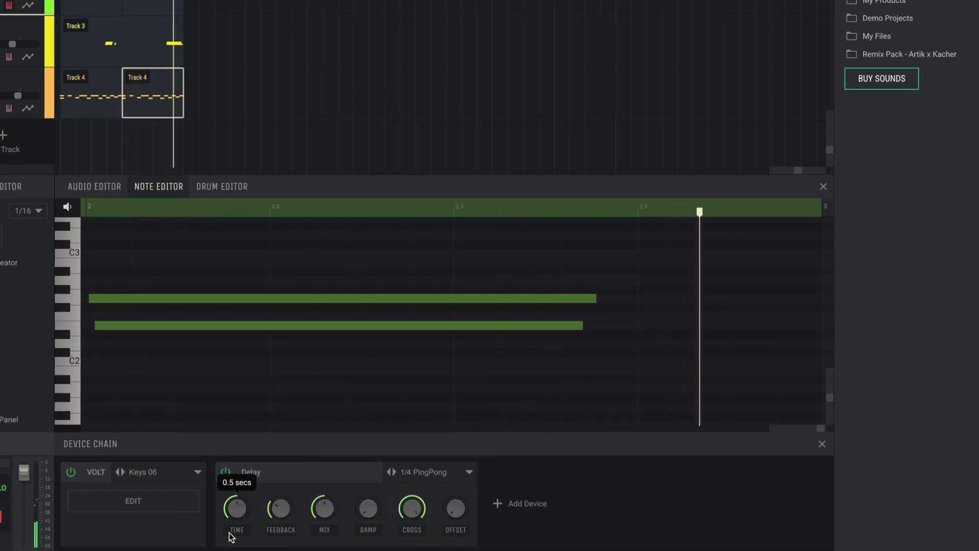
mouse_move(274, 518)
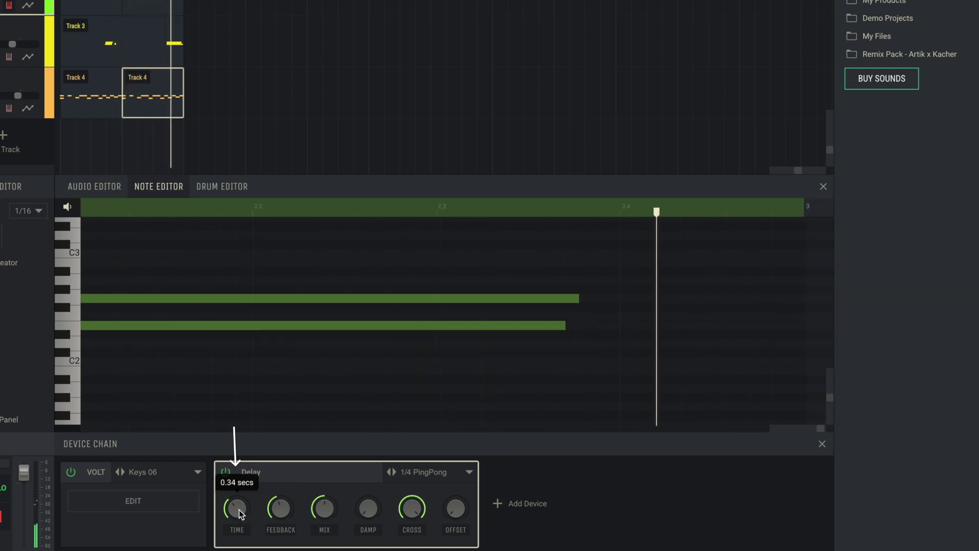
drag(278, 510, 289, 504)
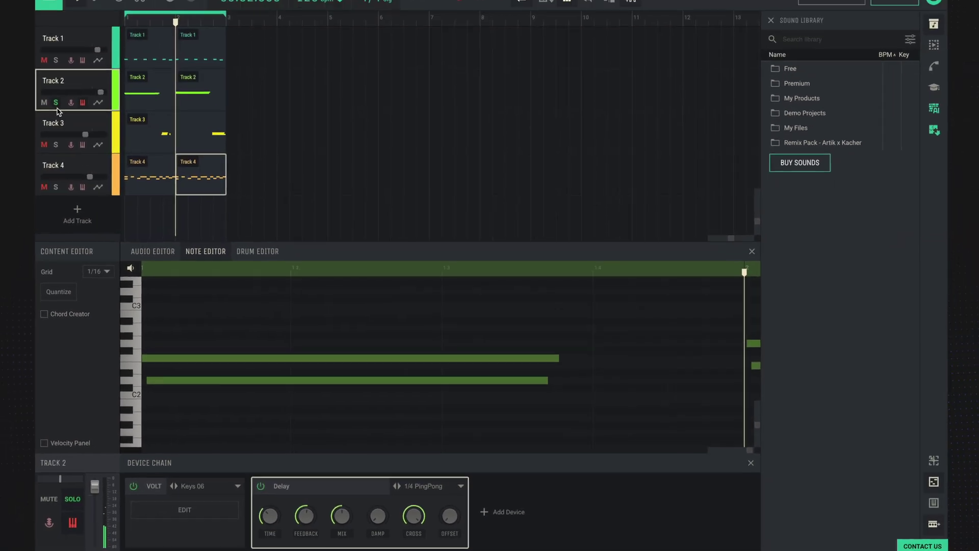
Raise Track 2's volume and lower Track 3's volume
drag(109, 105, 113, 105)
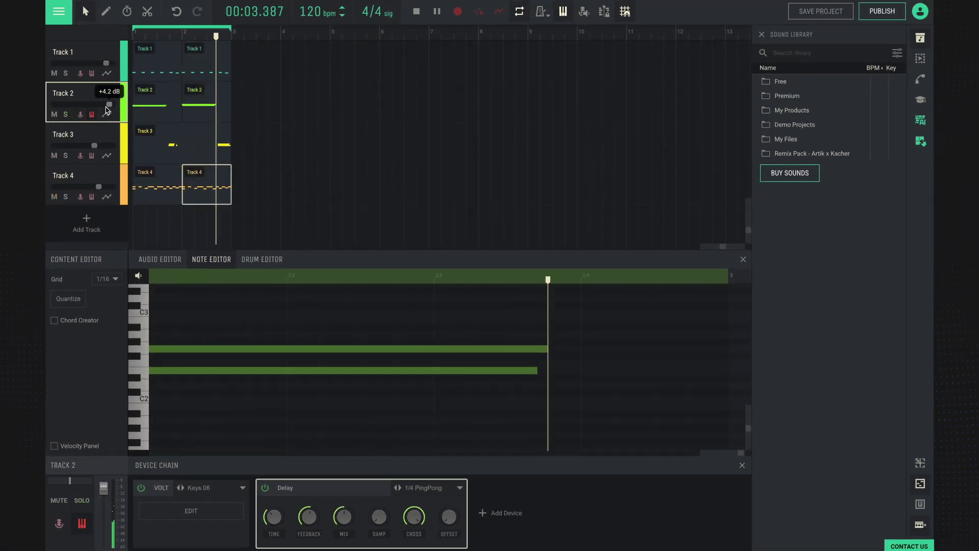
drag(94, 146, 88, 147)
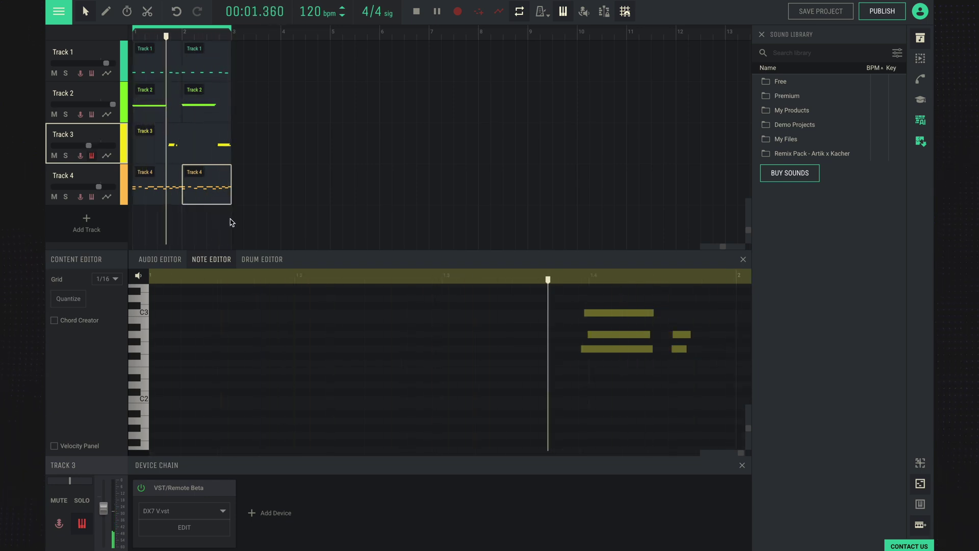
key(space)
Duplicate bars 1–2 into bars 3–4, keeping Track 3's chords only in bars 2 and 4
drag(237, 247, 136, 79)
key(ctrl+d)
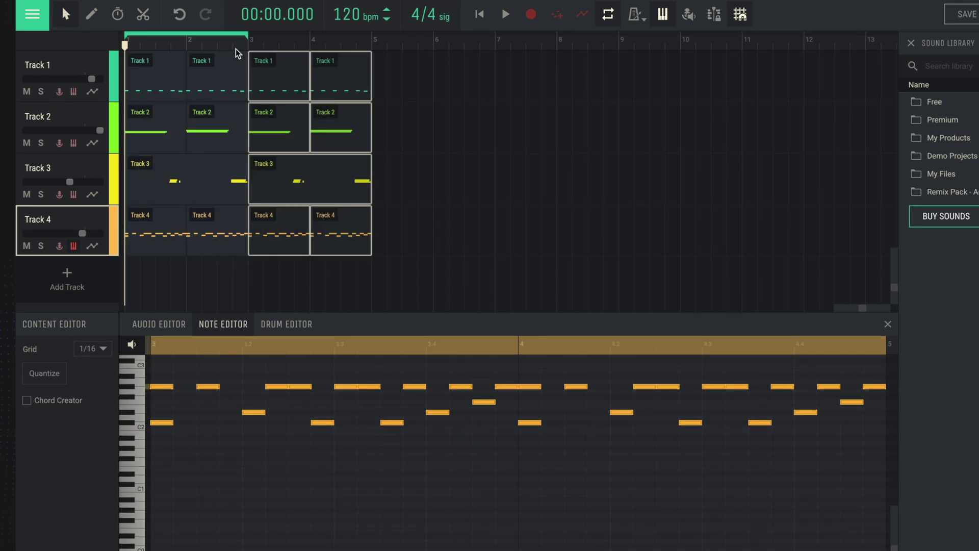
click(176, 182)
drag(245, 199, 315, 198)
click(232, 45)
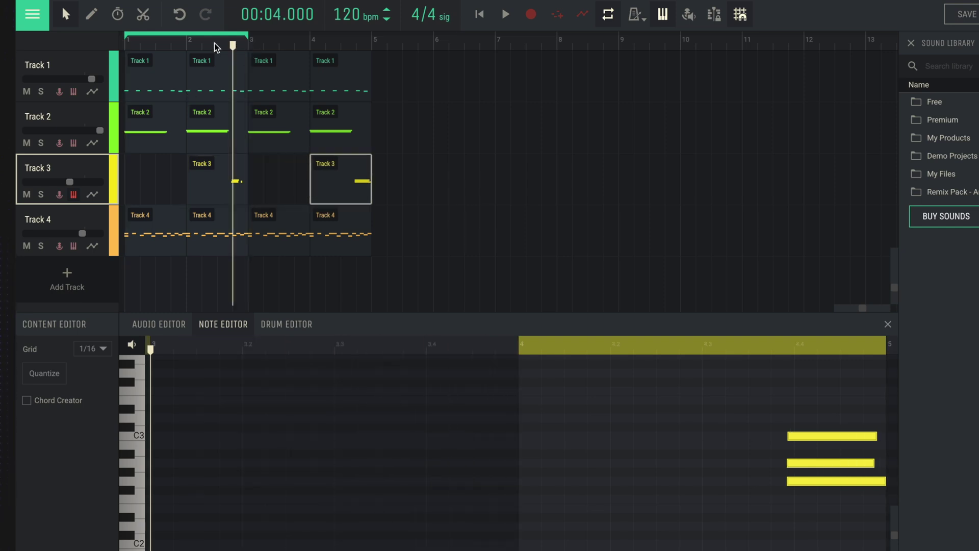
Extend the loop to cover bars 1–4 and play it through
key(space)
drag(248, 36, 366, 41)
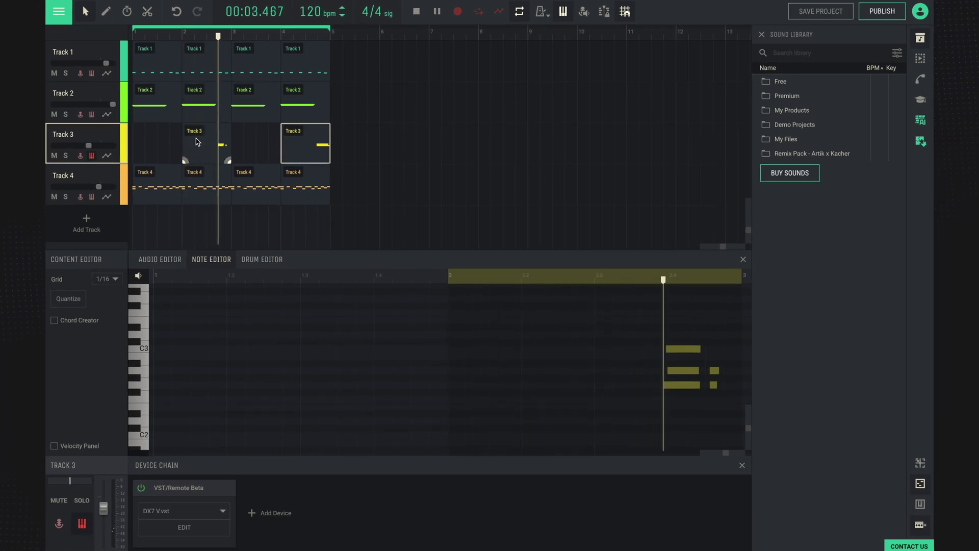
key(space)
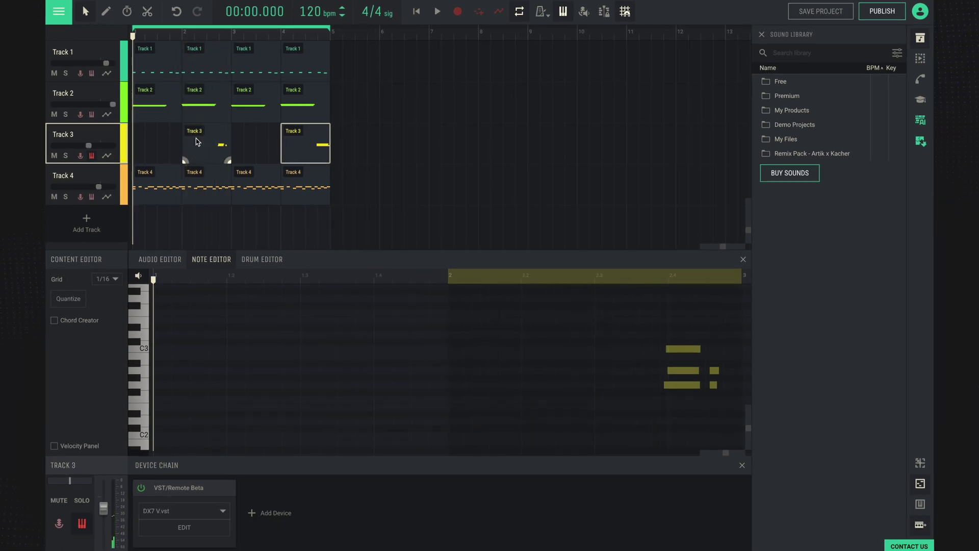
Add a new Track 5 with the Augur synth instrument
click(86, 224)
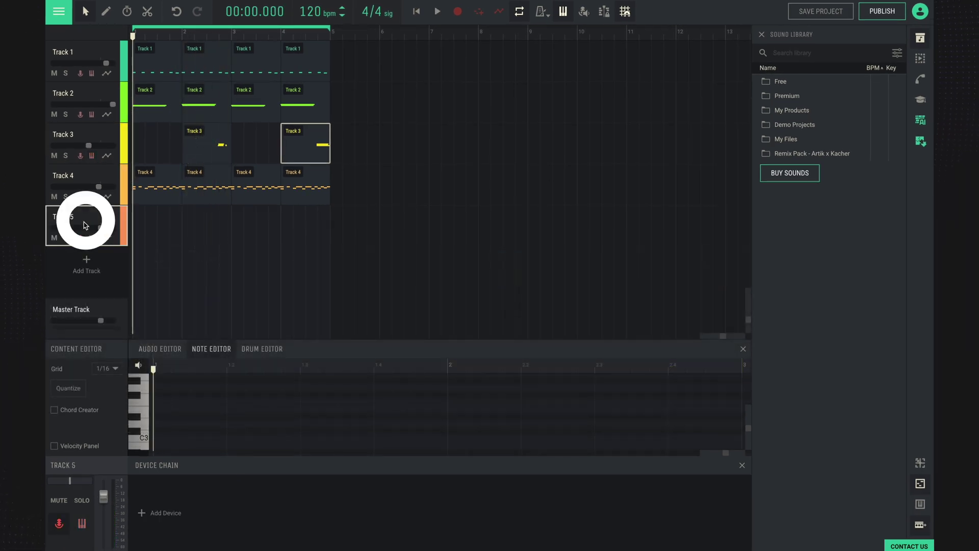
click(160, 513)
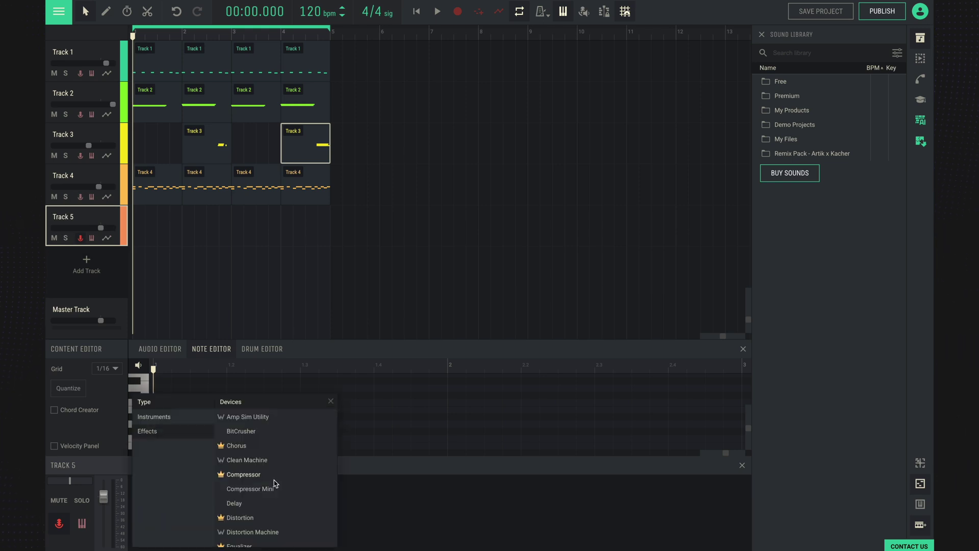
click(184, 422)
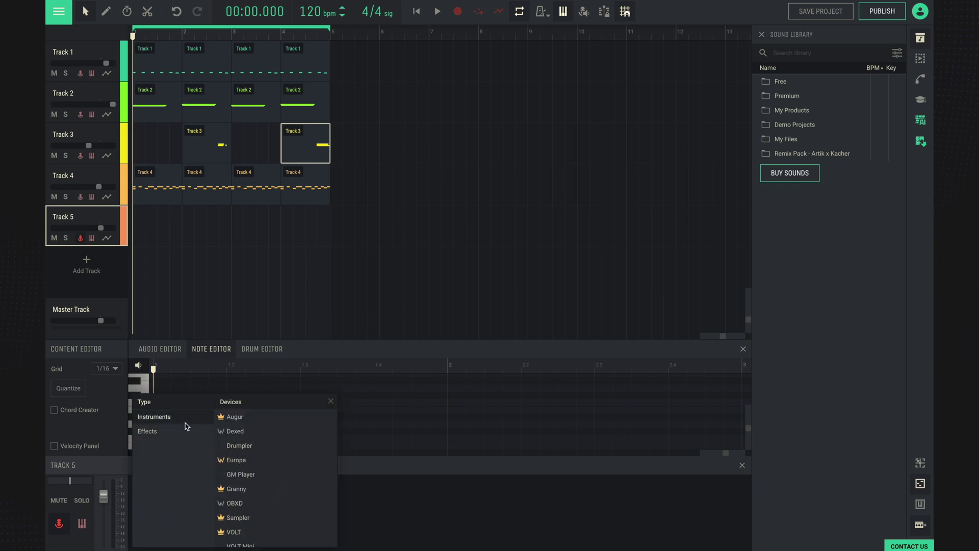
click(298, 421)
In the Augur editor, try BAS ElectronicFatBass, then load the INS Vibraphone II preset
click(180, 514)
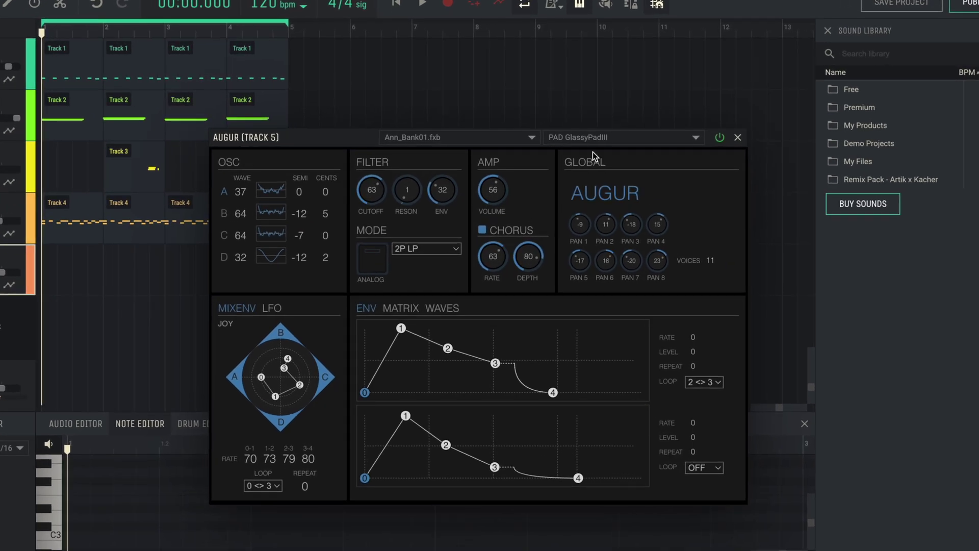
click(627, 142)
click(606, 265)
click(617, 139)
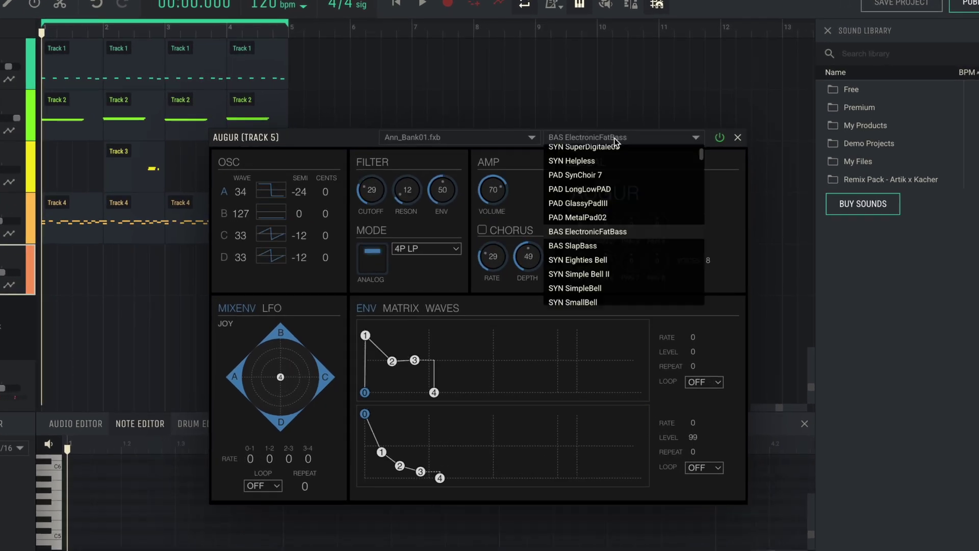
scroll(631, 219, down, 15)
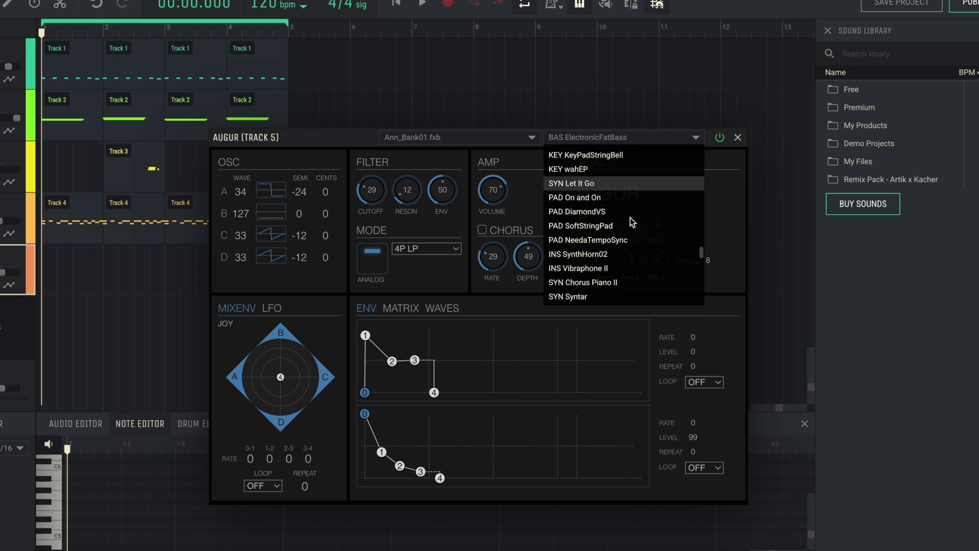
click(630, 226)
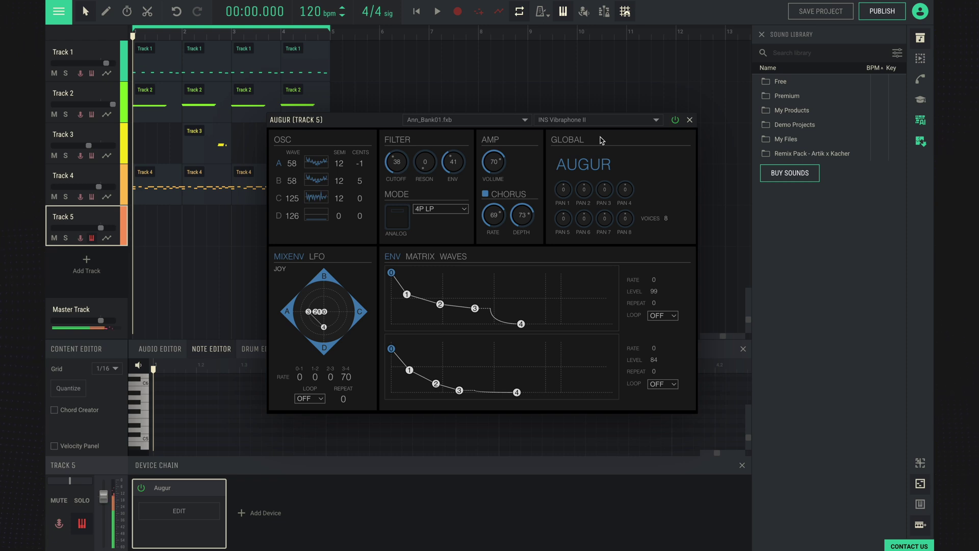
Record a four-bar Augur vibraphone lead on Track 5 and open the new clip
click(457, 11)
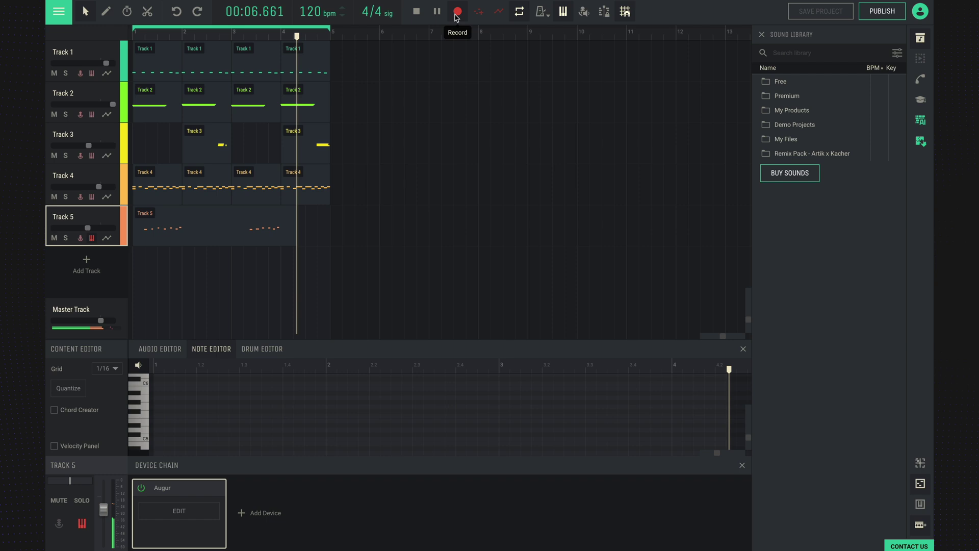
click(457, 14)
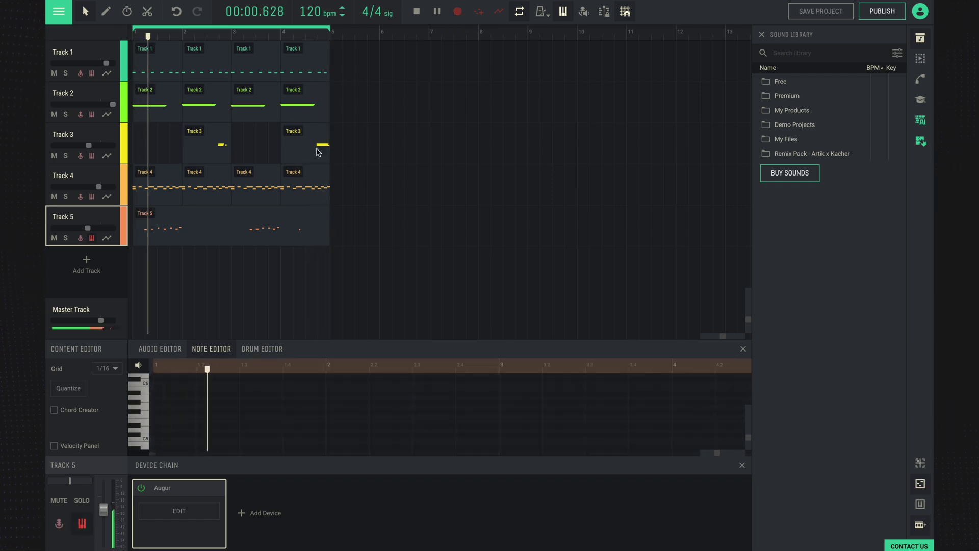
click(246, 219)
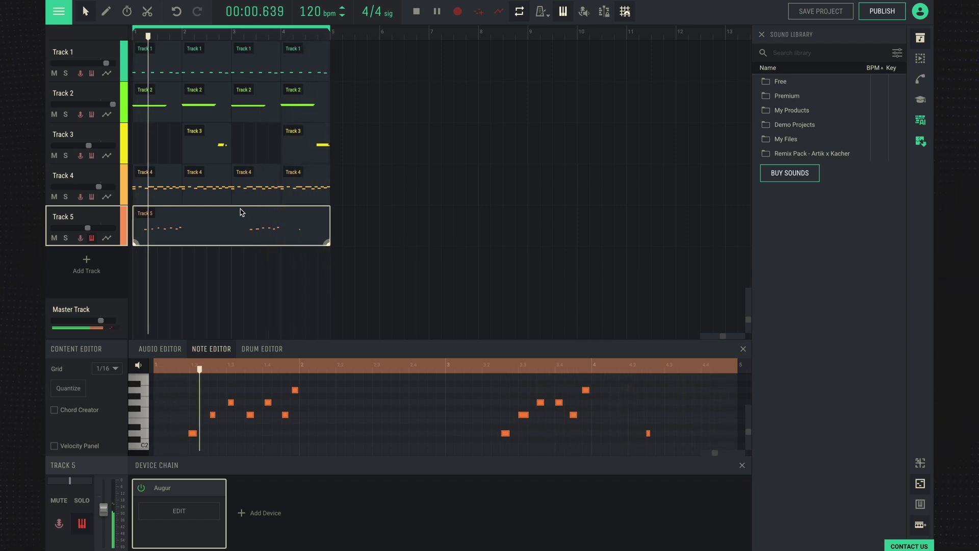
key(space)
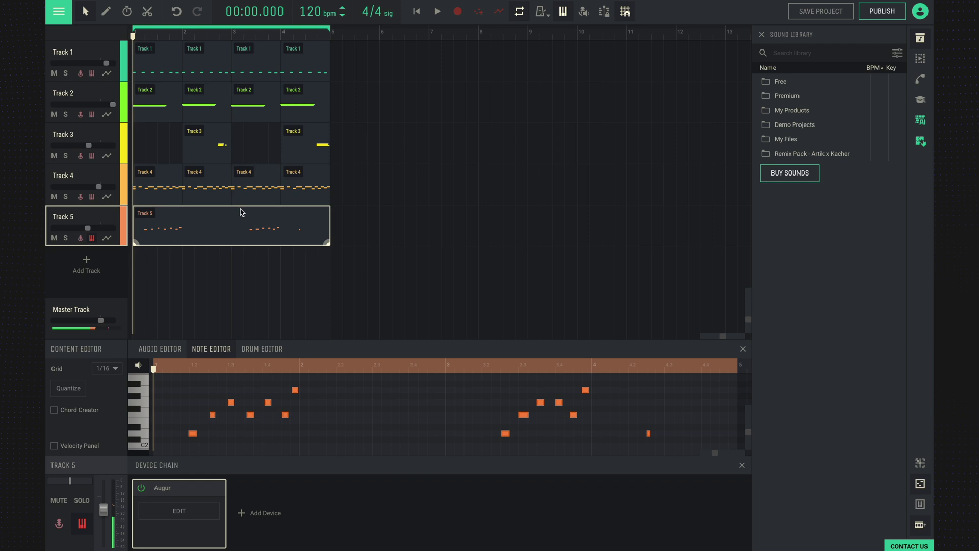